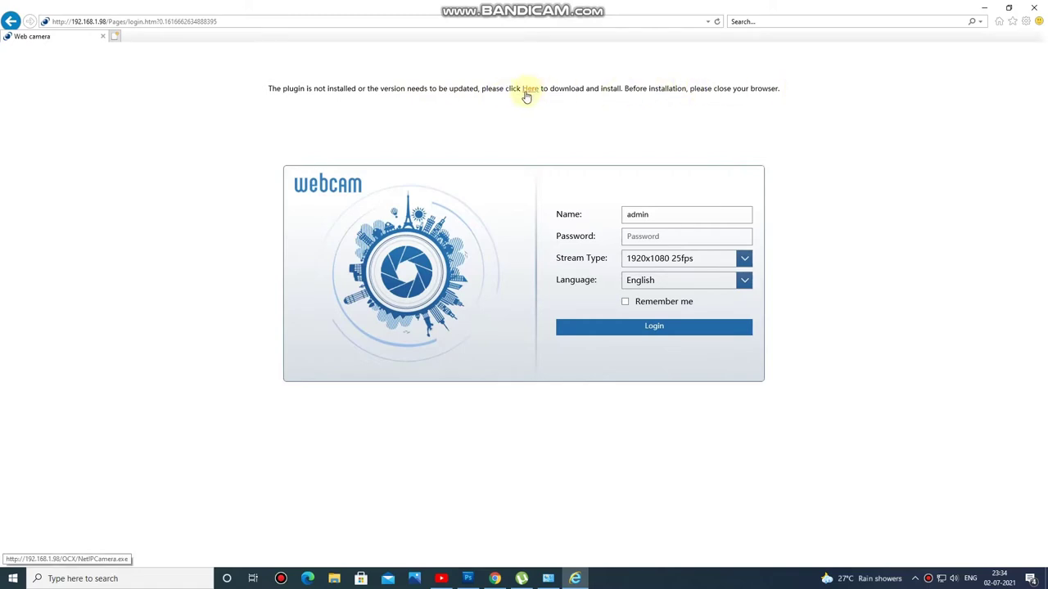
Download and run NetIPCamera.exe from the camera page, install it in English with the browser closed, and finish the setup
{"action": "left_click", "coordinate": [529, 90]}
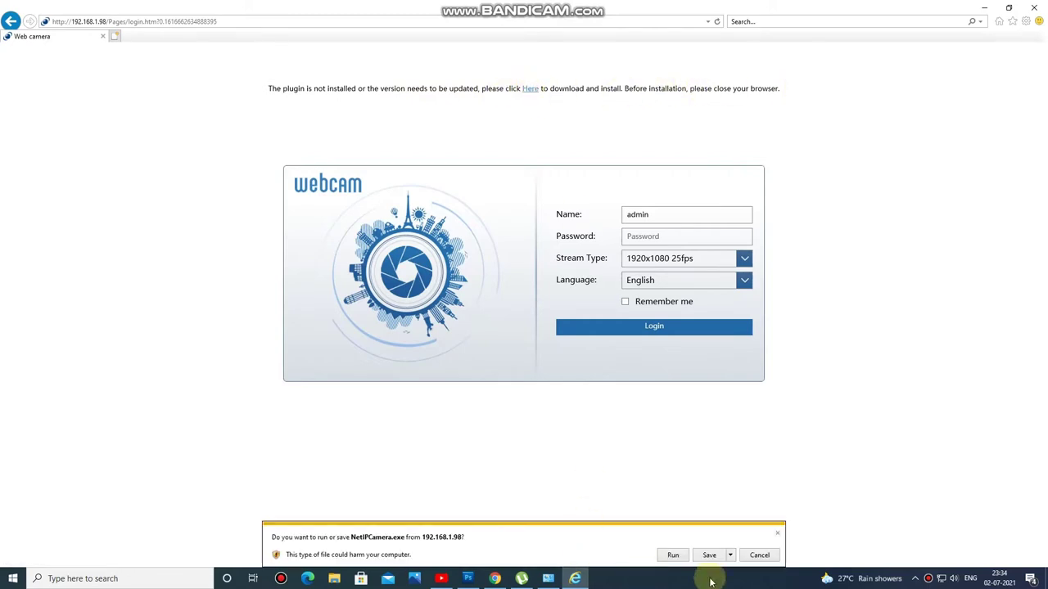
{"action": "left_click", "coordinate": [672, 556]}
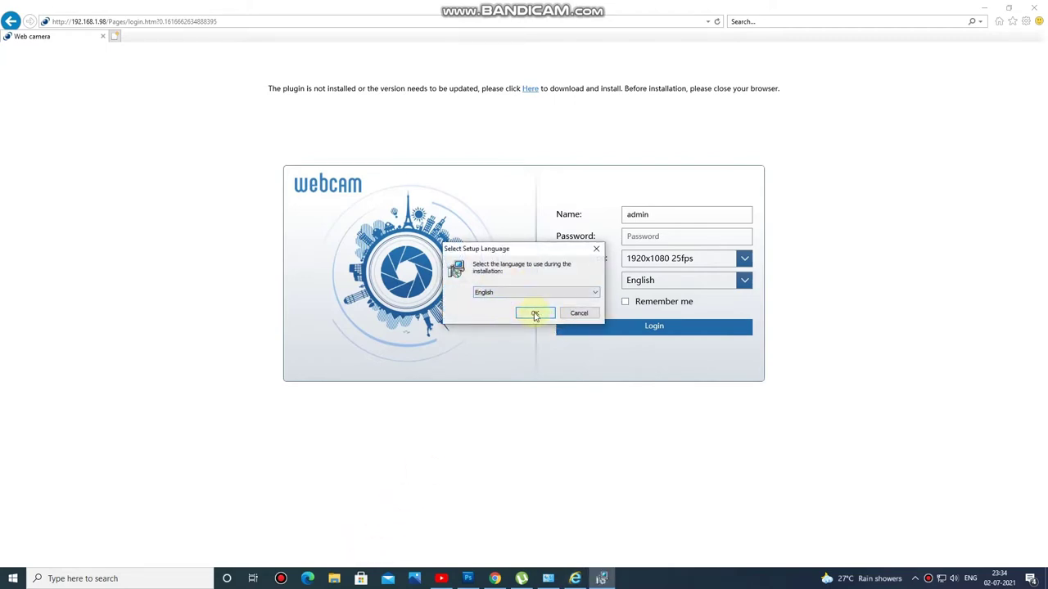
{"action": "left_click", "coordinate": [535, 314]}
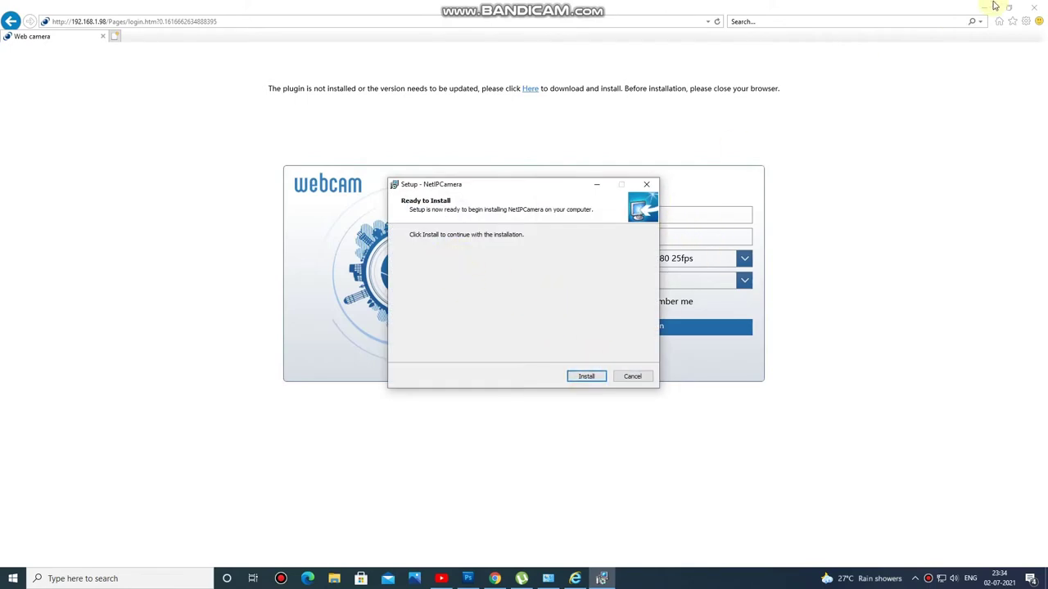
{"action": "left_click", "coordinate": [1037, 8]}
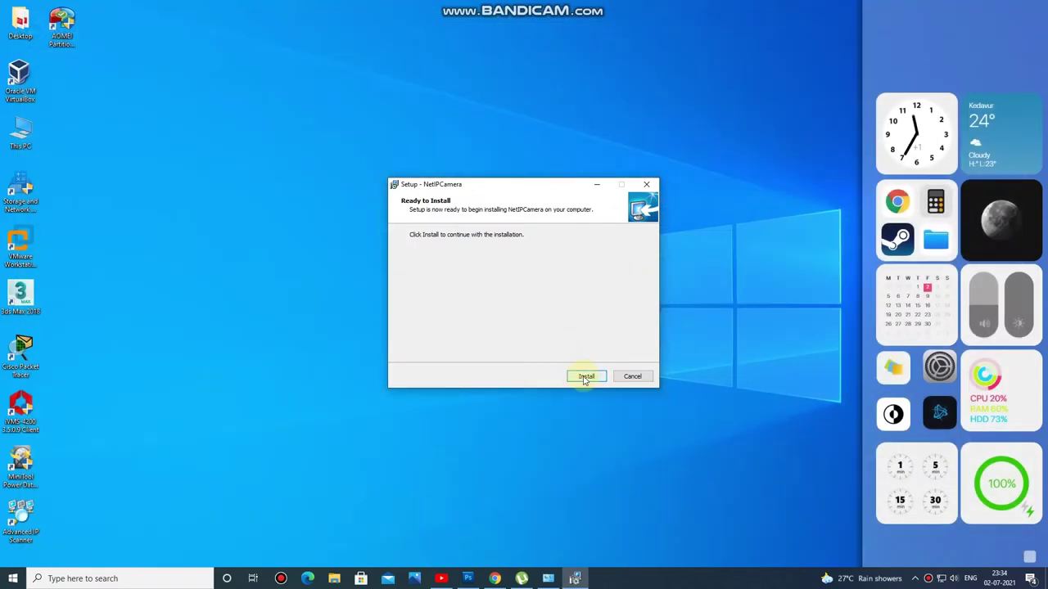
{"action": "left_click", "coordinate": [581, 377]}
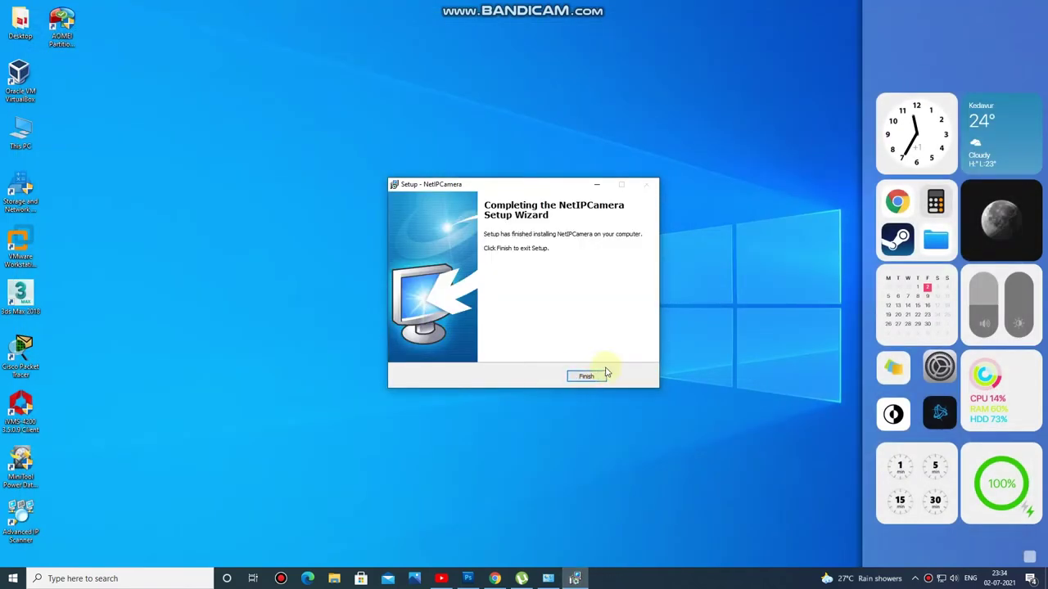
{"action": "left_click", "coordinate": [586, 375]}
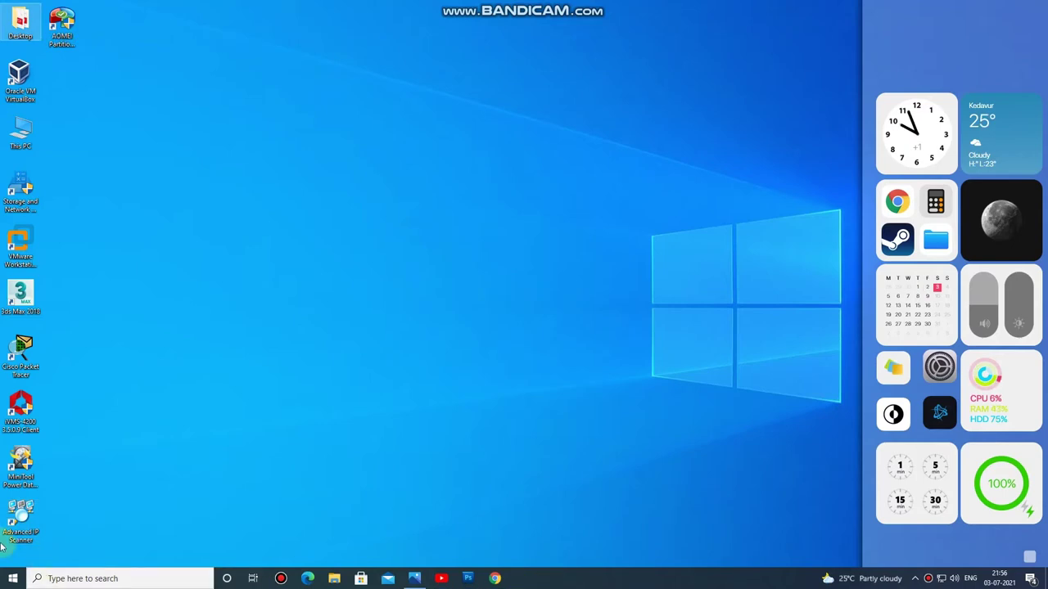
Search Windows for "explorer" and launch Internet Explorer
{"action": "left_click", "coordinate": [91, 577]}
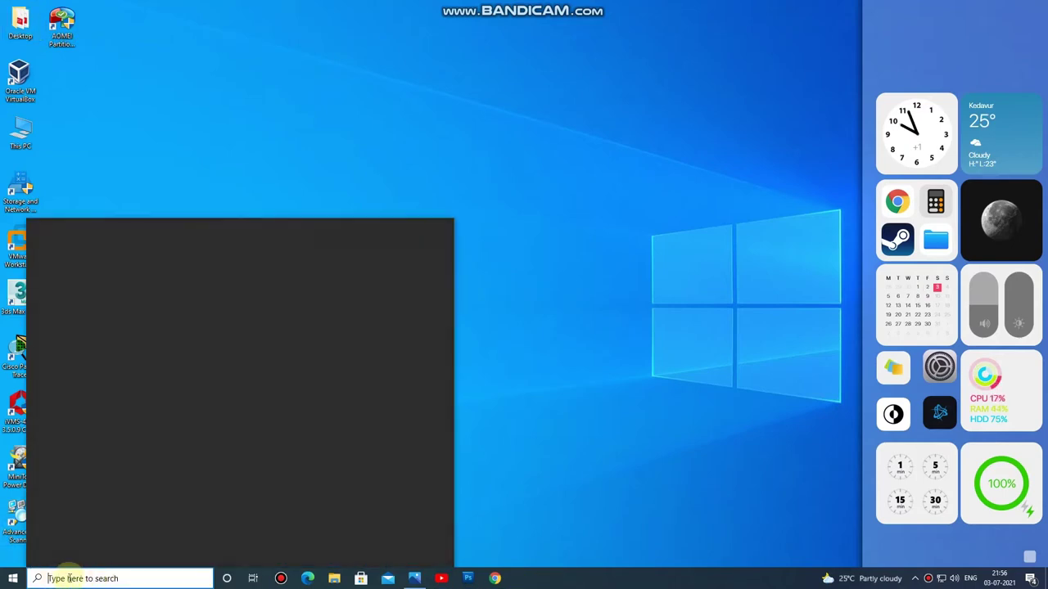
{"action": "type", "text": "ex"}
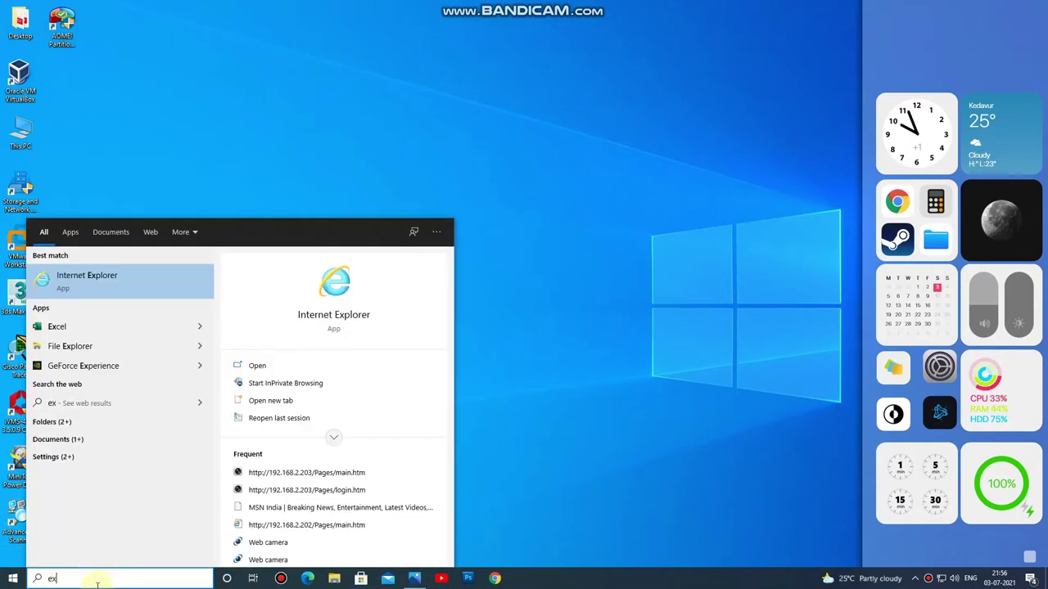
{"action": "type", "text": "p"}
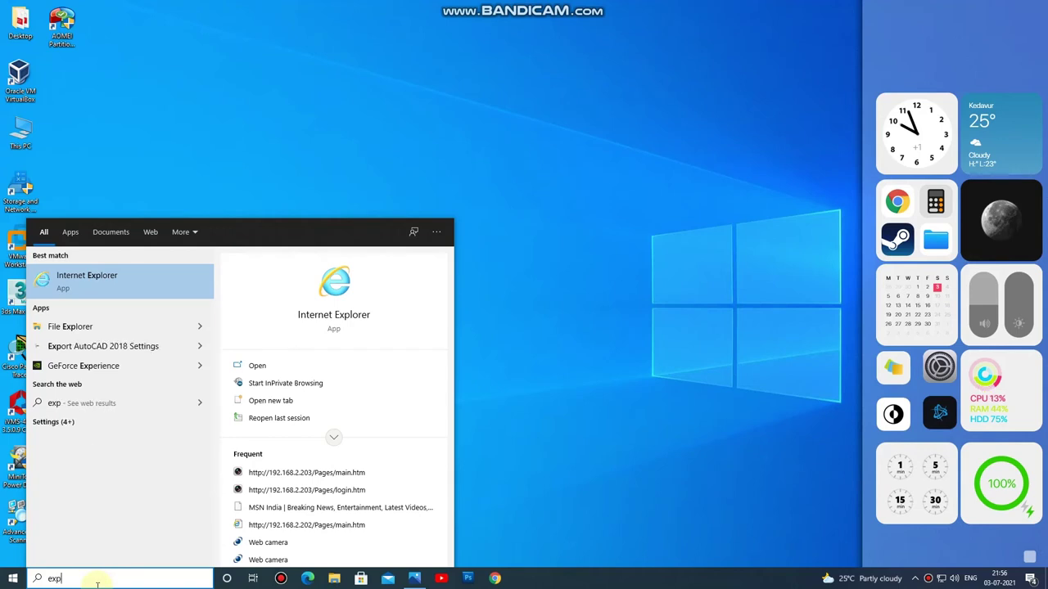
{"action": "type", "text": "lorer"}
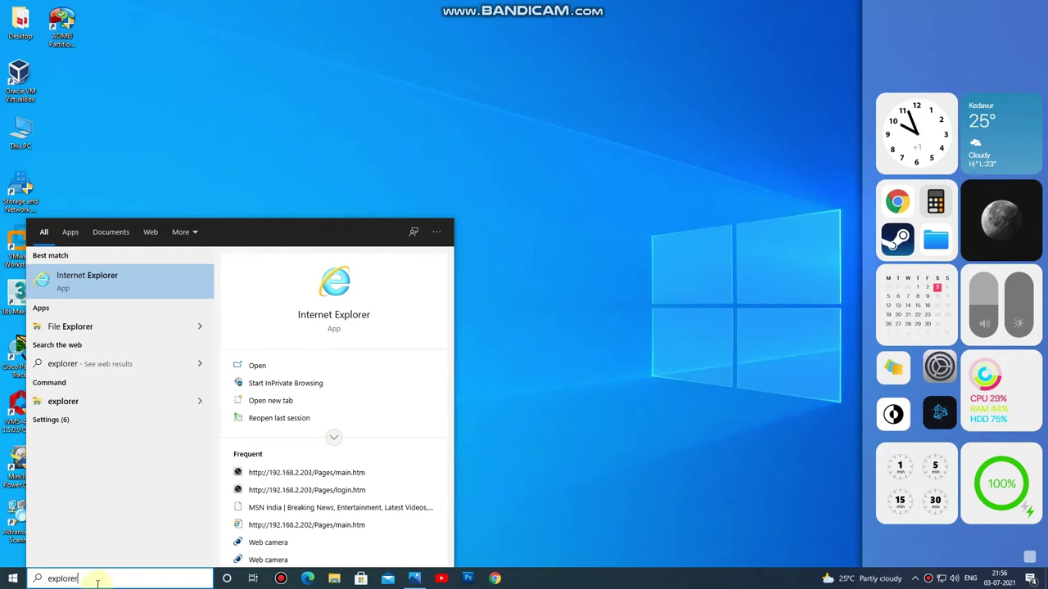
{"action": "left_click", "coordinate": [85, 282]}
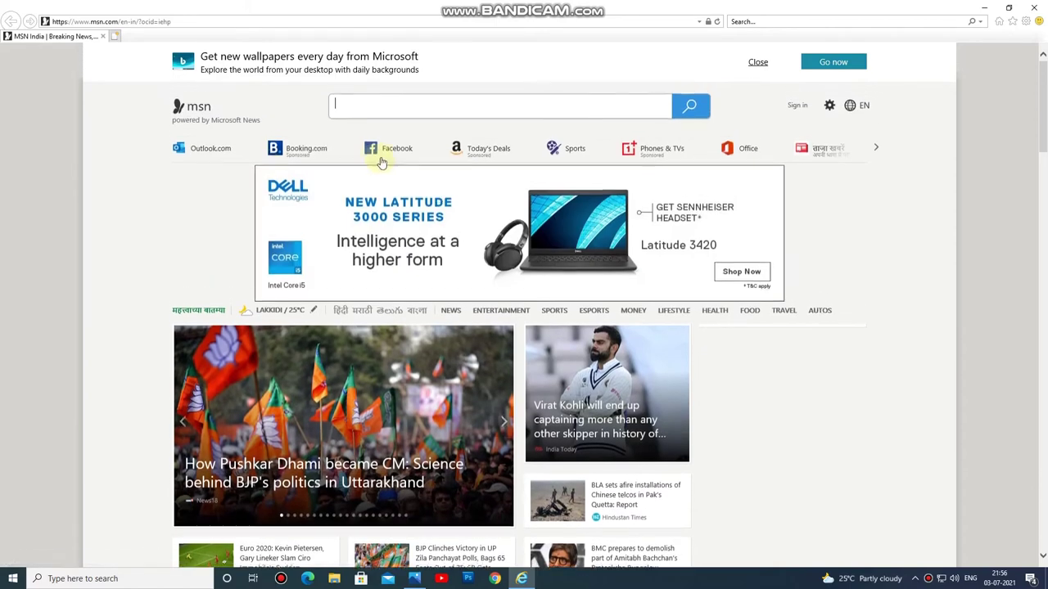
Go to the camera's address 192.168.1.98 and log in as admin with the account password
{"action": "left_click", "coordinate": [197, 20]}
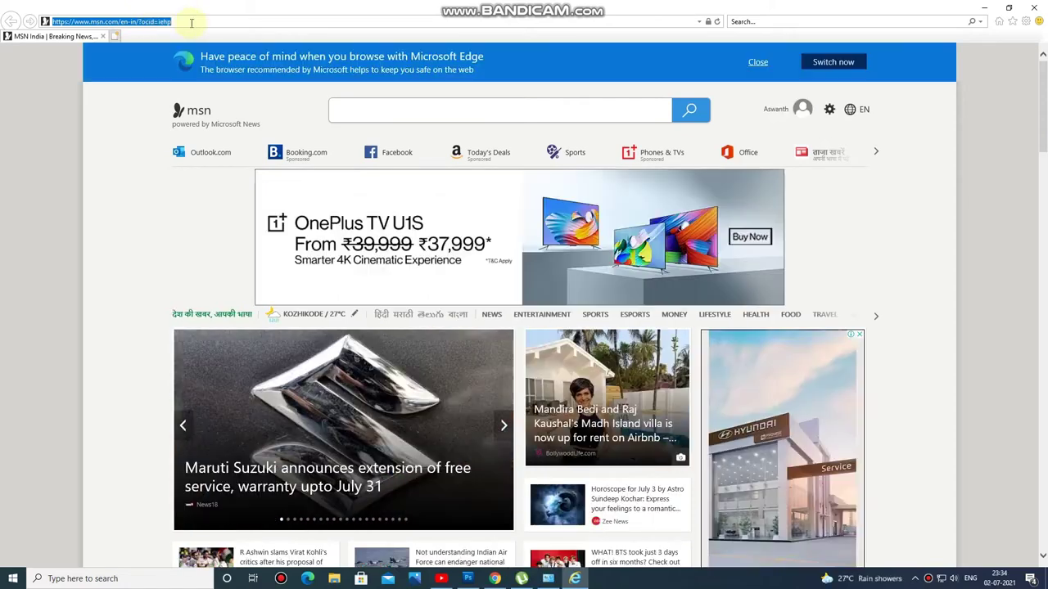
{"action": "type", "text": "192.168."}
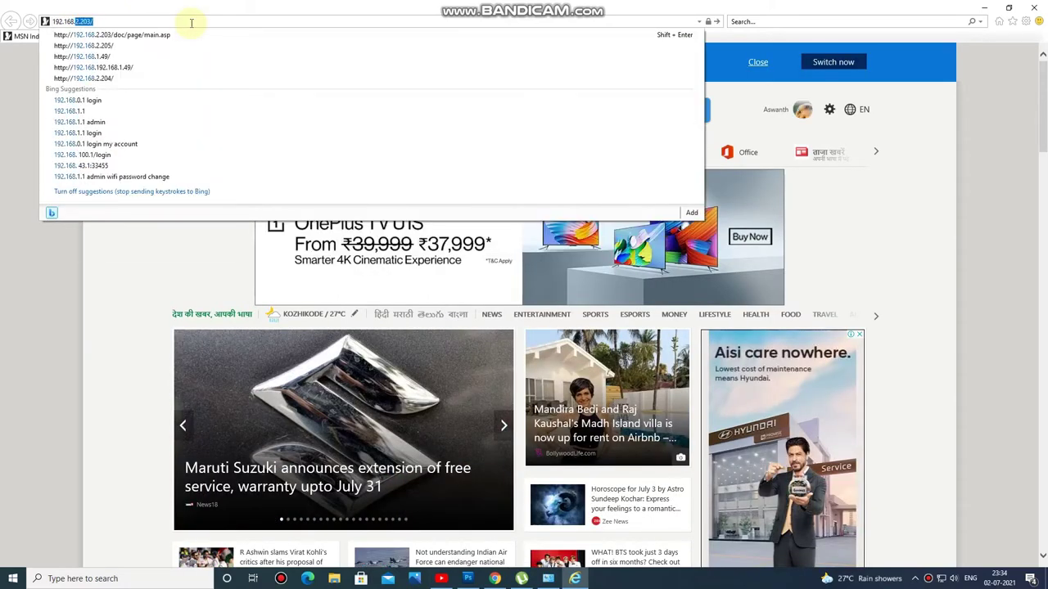
{"action": "type", "text": "1.98"}
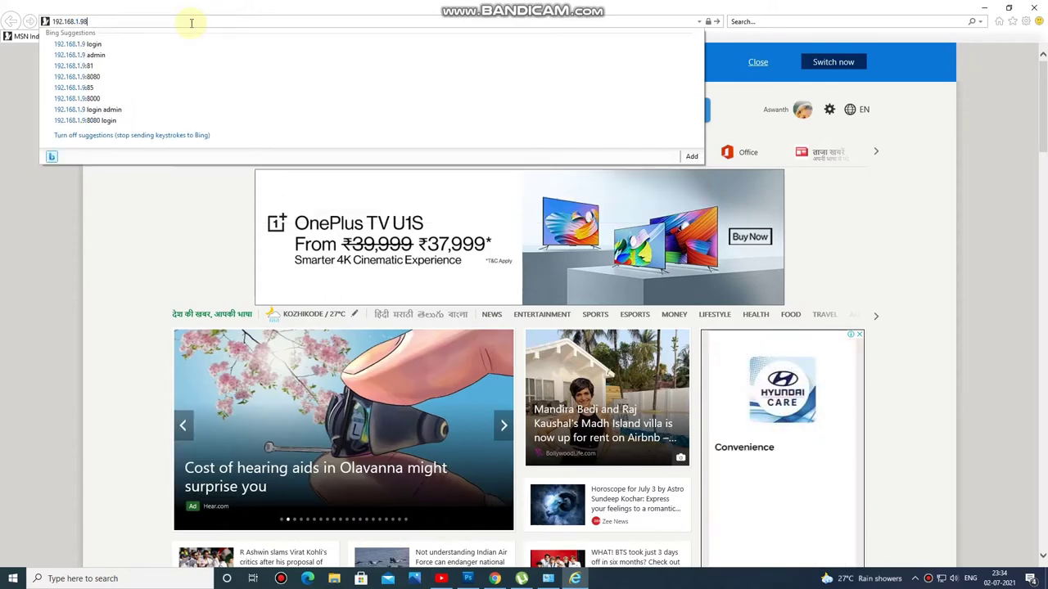
{"action": "key", "text": "Return"}
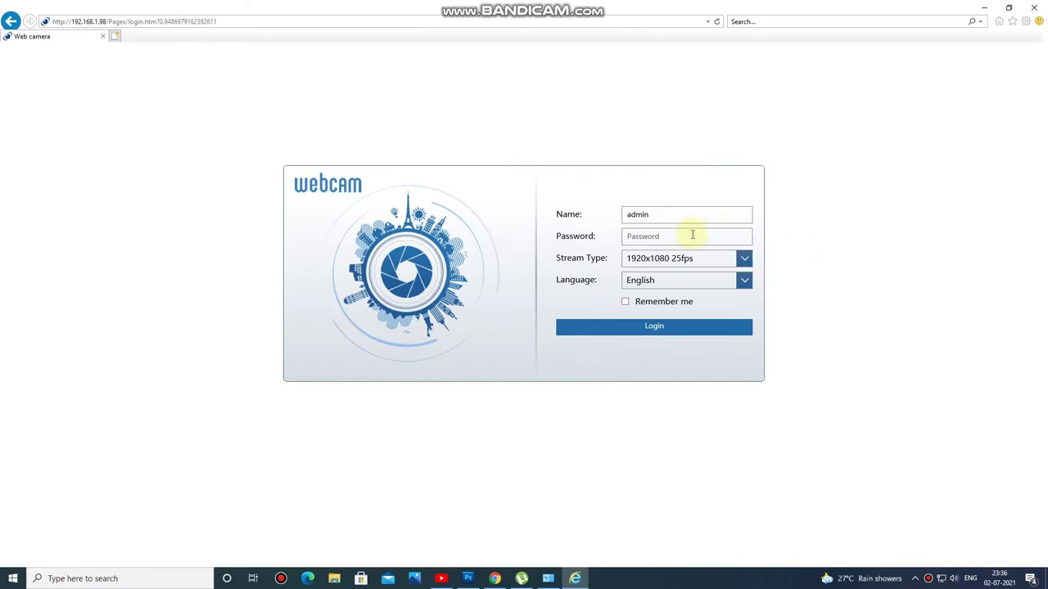
{"action": "left_click", "coordinate": [638, 237]}
{"action": "left_click", "coordinate": [666, 328]}
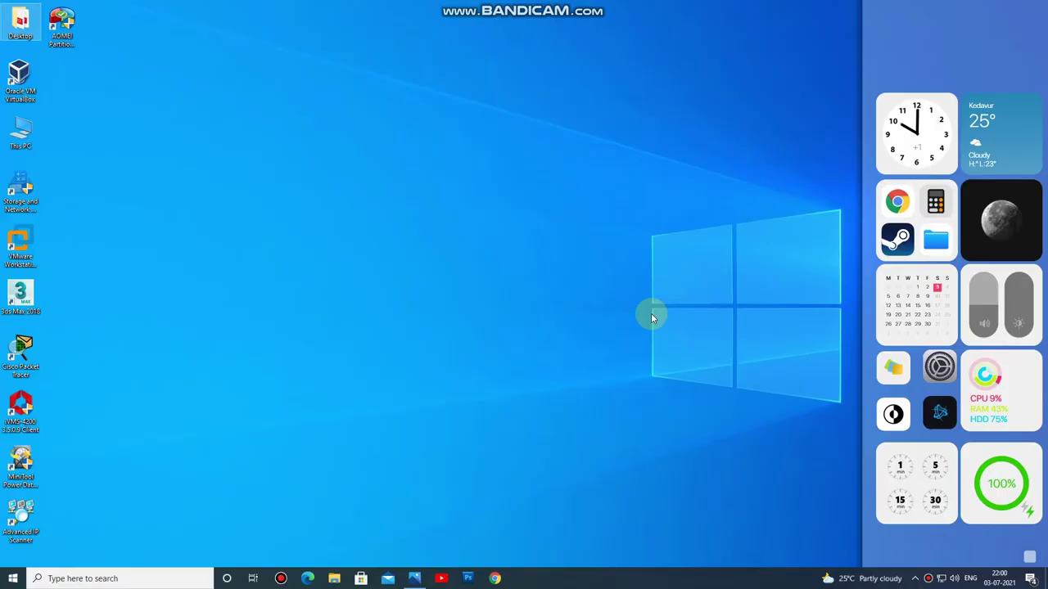
Find Internet Explorer by searching Windows for "explorer" and start it from the desktop again
{"action": "left_click", "coordinate": [150, 576]}
{"action": "type", "text": "e"}
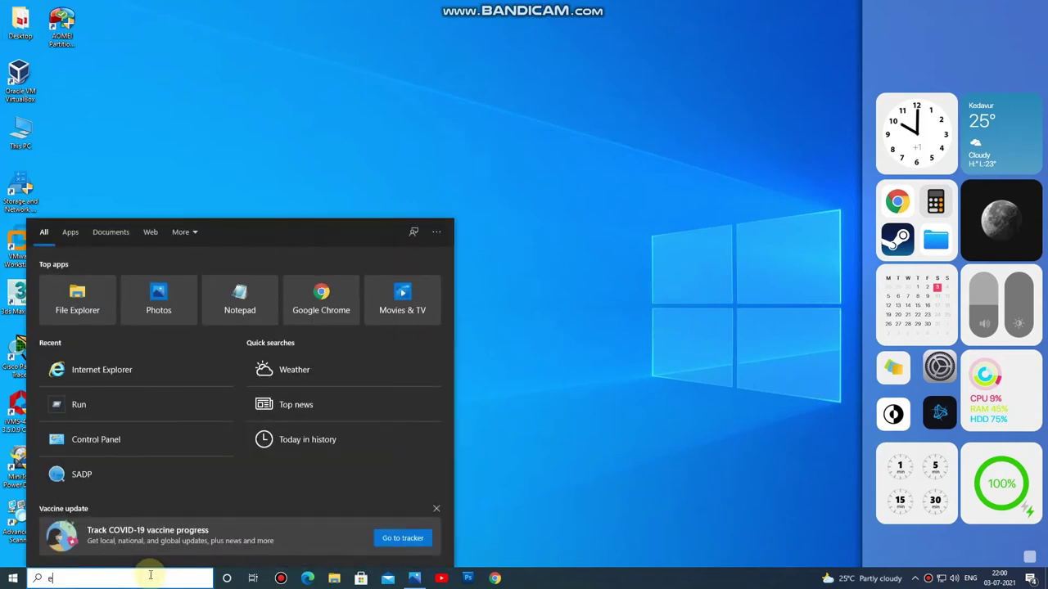
{"action": "type", "text": "xplorer"}
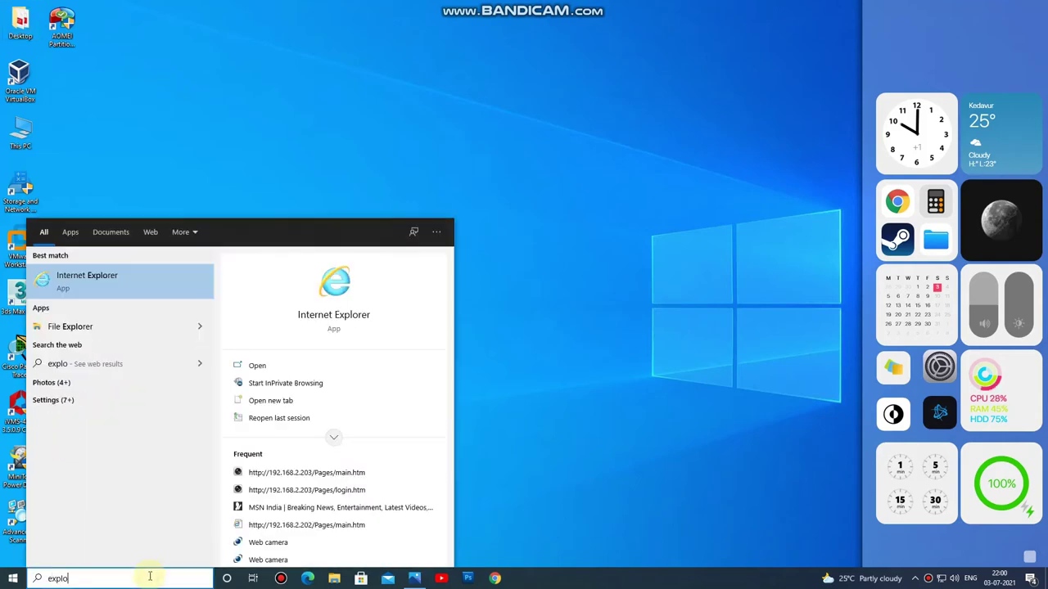
{"action": "left_click", "coordinate": [96, 280]}
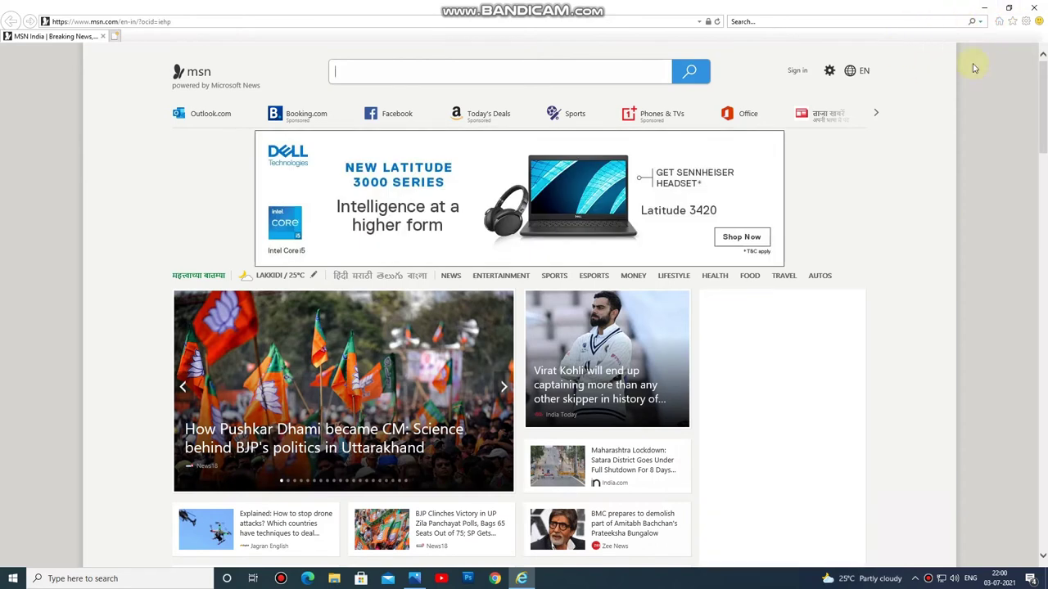
Open the custom level security settings for the Internet zone in Internet Options
{"action": "left_click", "coordinate": [1025, 22]}
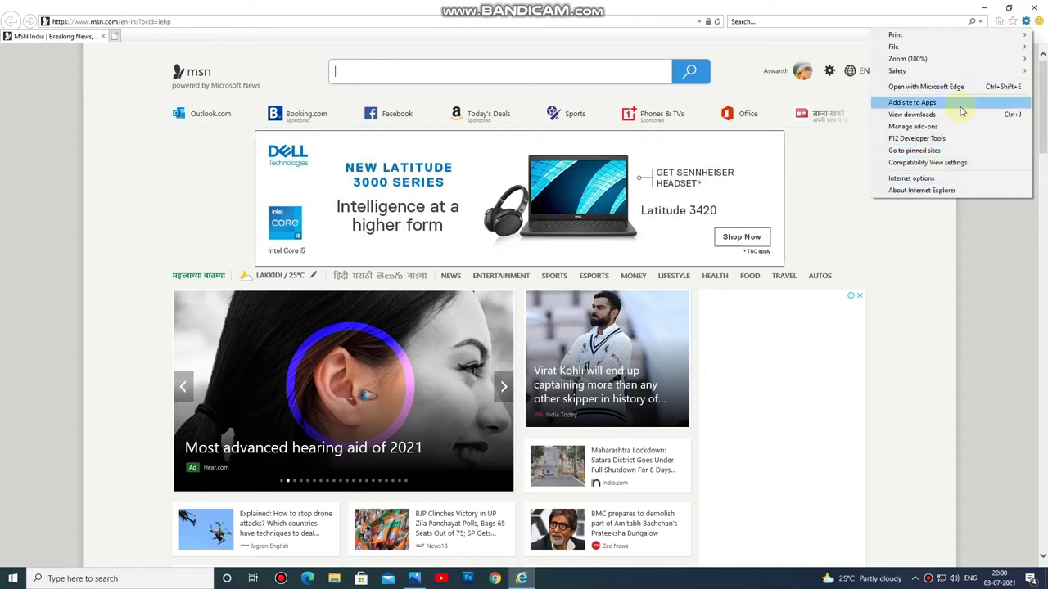
{"action": "left_click", "coordinate": [929, 182]}
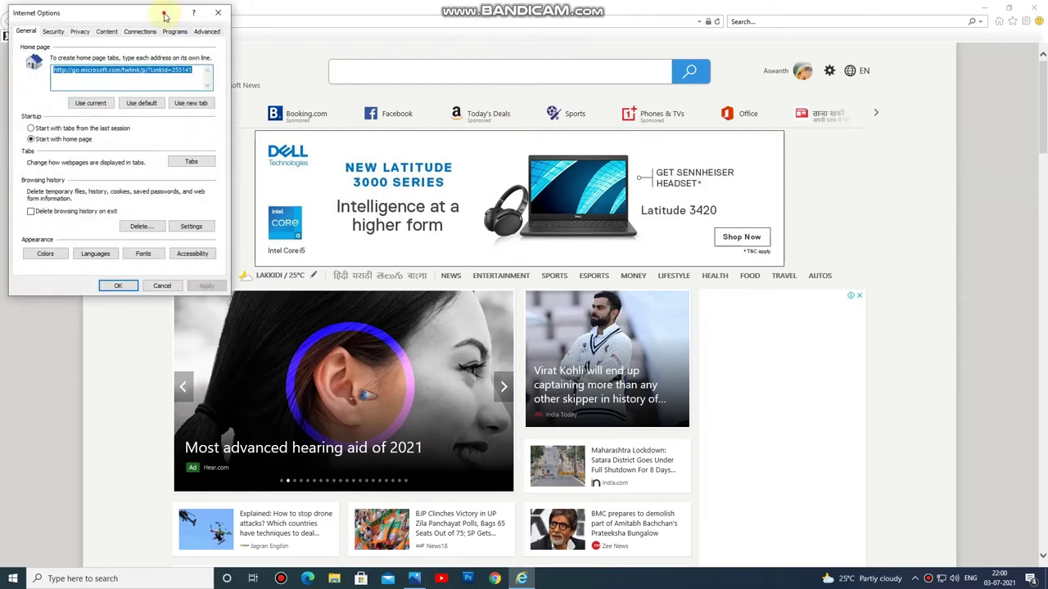
{"action": "left_click_drag", "start_coordinate": [165, 15], "coordinate": [498, 87]}
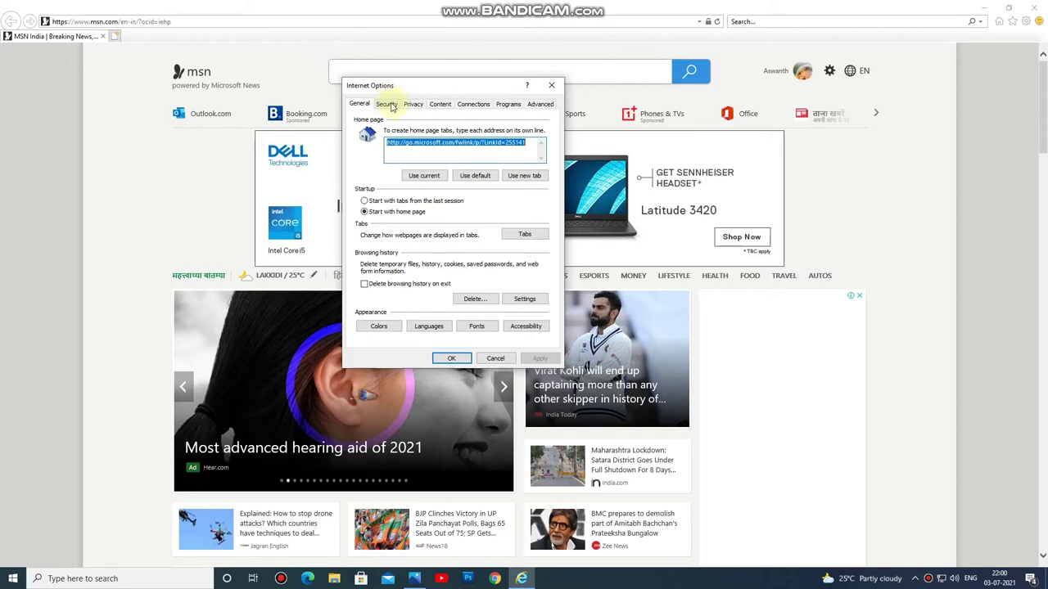
{"action": "left_click", "coordinate": [388, 105]}
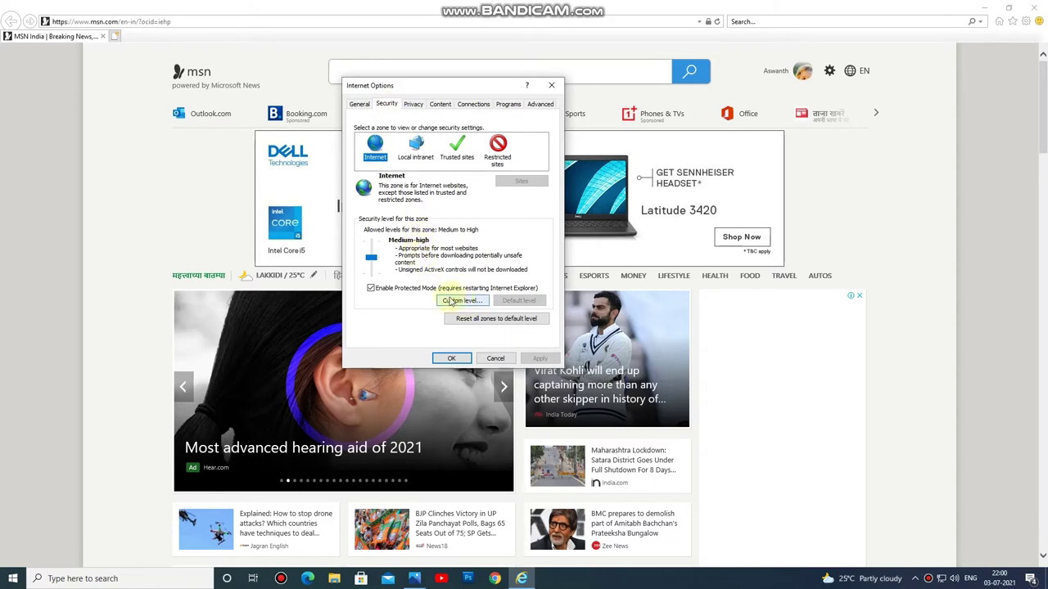
{"action": "left_click", "coordinate": [454, 303]}
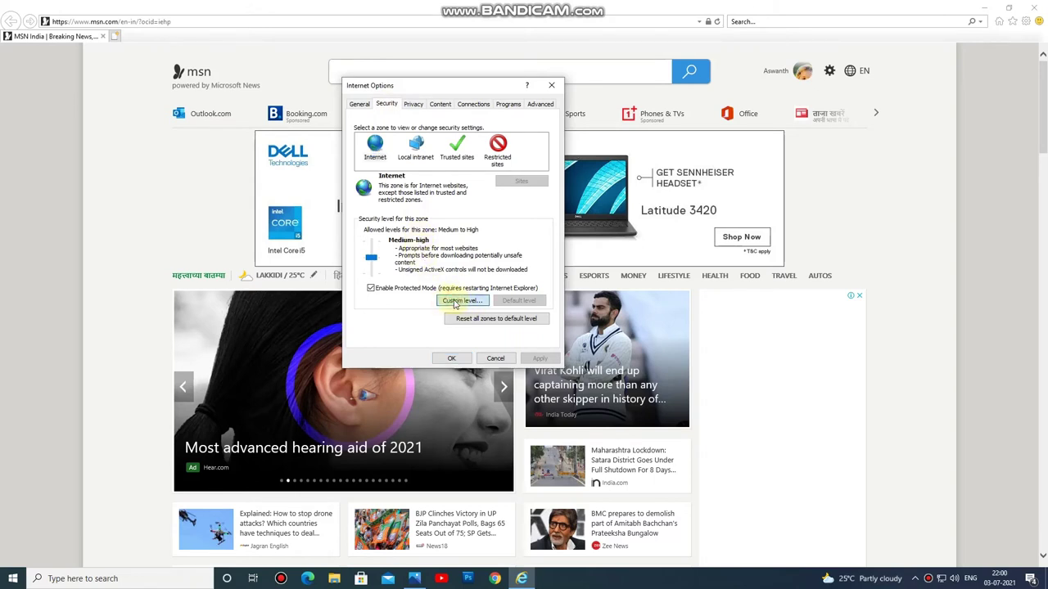
{"action": "left_click", "coordinate": [453, 300]}
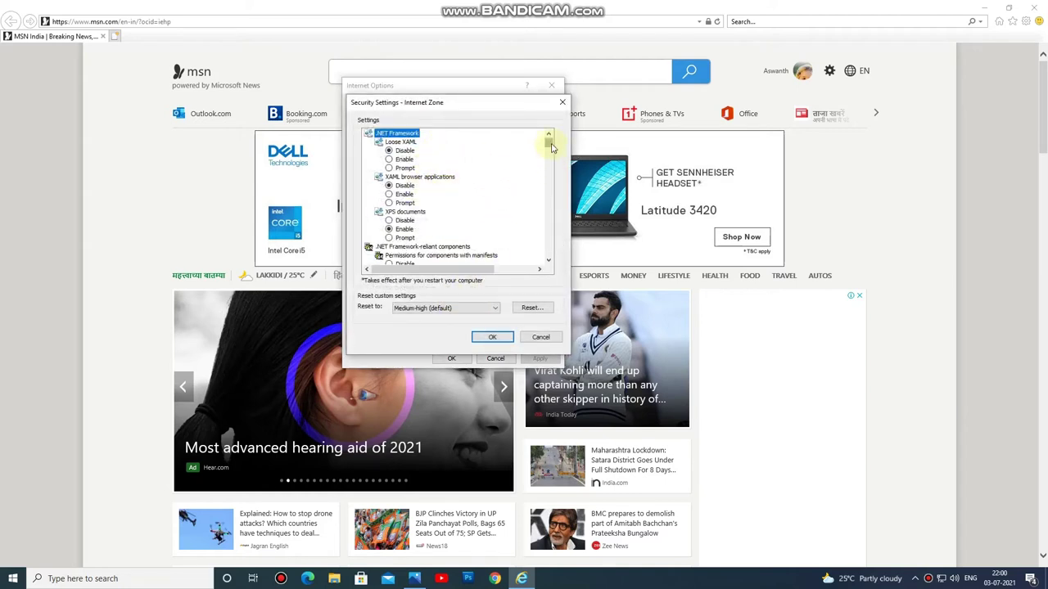
Set Allow ActiveX Filtering to Enable under ActiveX controls and plug-ins
{"action": "scroll", "coordinate": [552, 148], "scroll_direction": "down", "scroll_amount": 2}
{"action": "scroll", "coordinate": [426, 192], "scroll_direction": "up", "scroll_amount": 2}
{"action": "scroll", "coordinate": [406, 217], "scroll_direction": "down", "scroll_amount": 3}
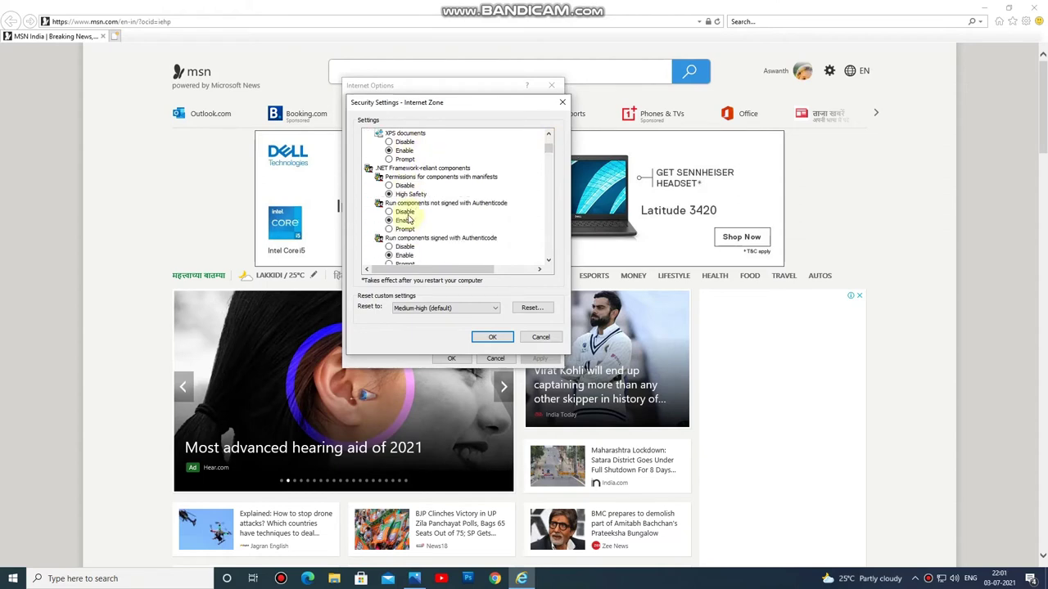
{"action": "scroll", "coordinate": [418, 223], "scroll_direction": "down", "scroll_amount": 2}
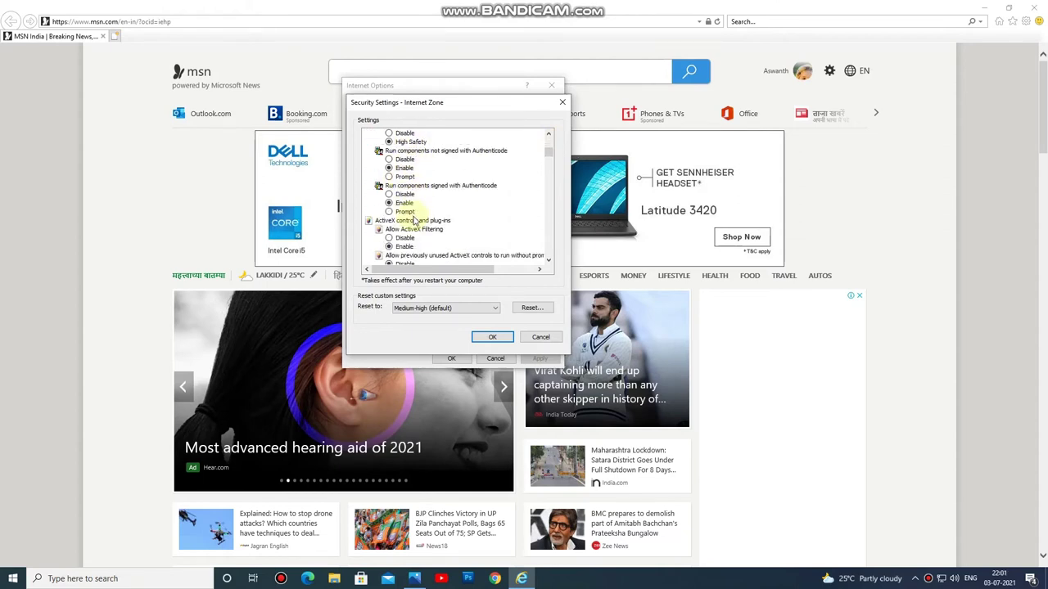
{"action": "scroll", "coordinate": [416, 219], "scroll_direction": "down", "scroll_amount": 1}
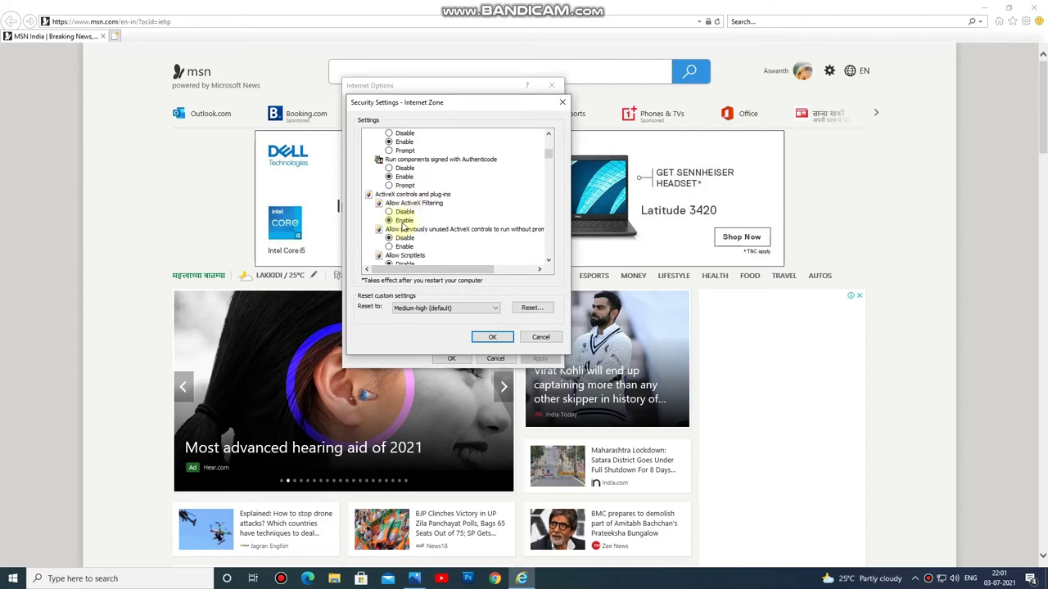
{"action": "left_click", "coordinate": [401, 222]}
Review the .NET Framework-reliant component settings and enable previously unused ActiveX controls to run without prompt
{"action": "scroll", "coordinate": [403, 224], "scroll_direction": "up", "scroll_amount": 1}
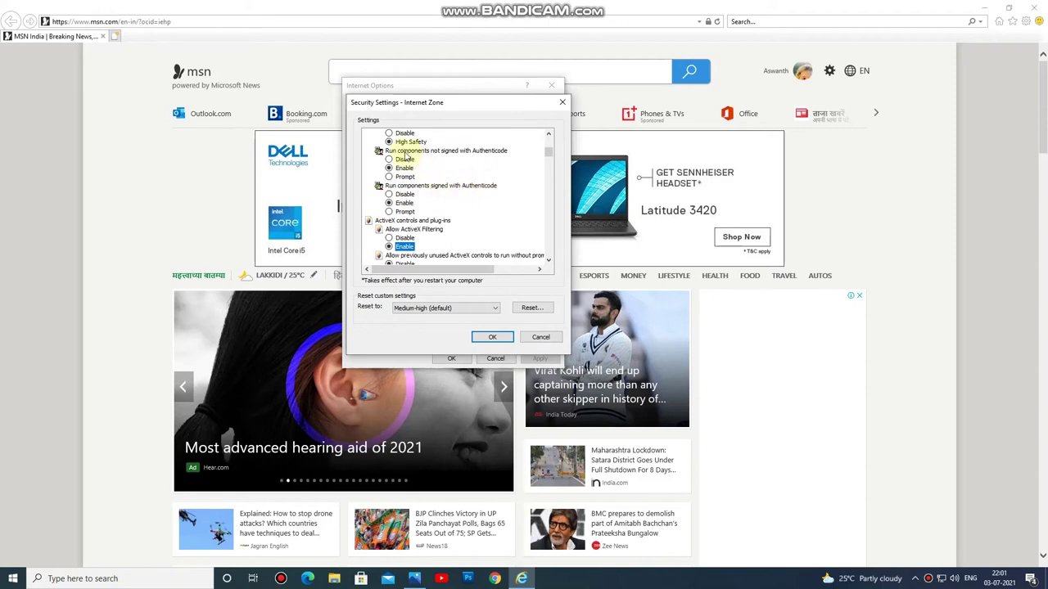
{"action": "scroll", "coordinate": [409, 160], "scroll_direction": "up", "scroll_amount": 1}
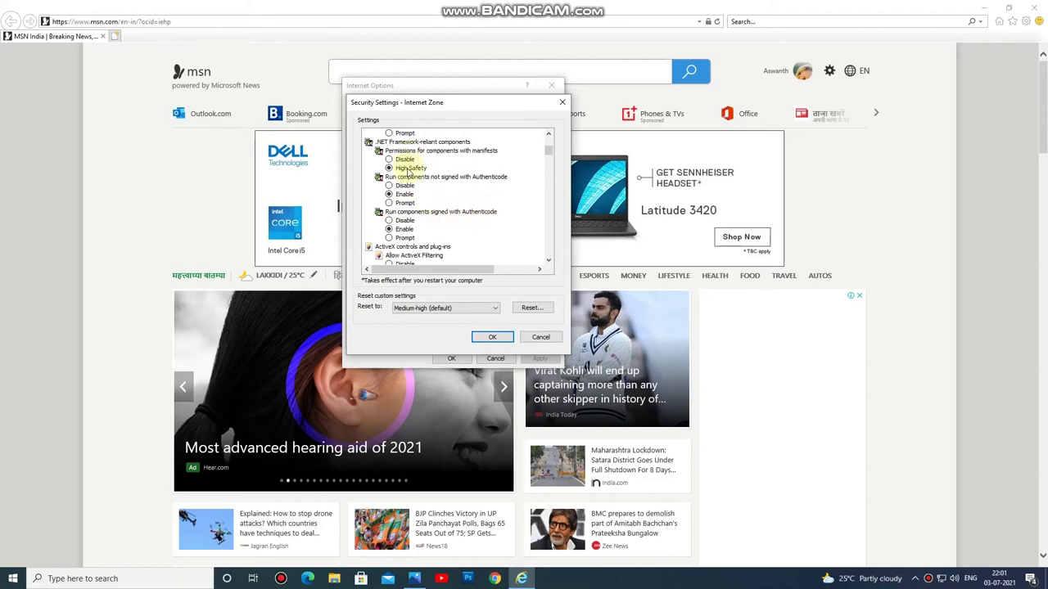
{"action": "scroll", "coordinate": [407, 171], "scroll_direction": "up", "scroll_amount": 1}
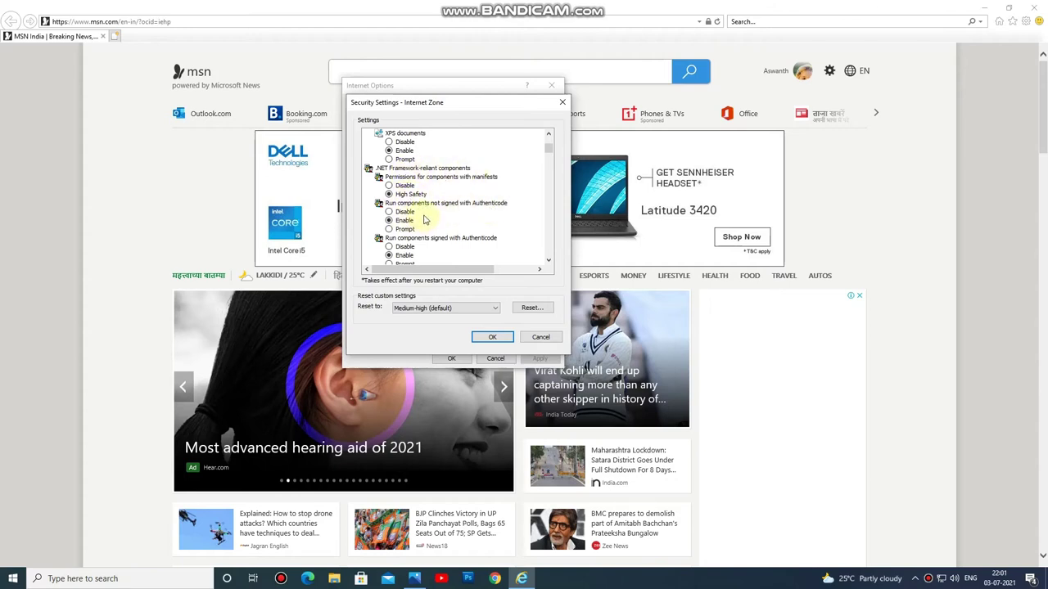
{"action": "scroll", "coordinate": [424, 219], "scroll_direction": "down", "scroll_amount": 1}
{"action": "scroll", "coordinate": [442, 215], "scroll_direction": "down", "scroll_amount": 1}
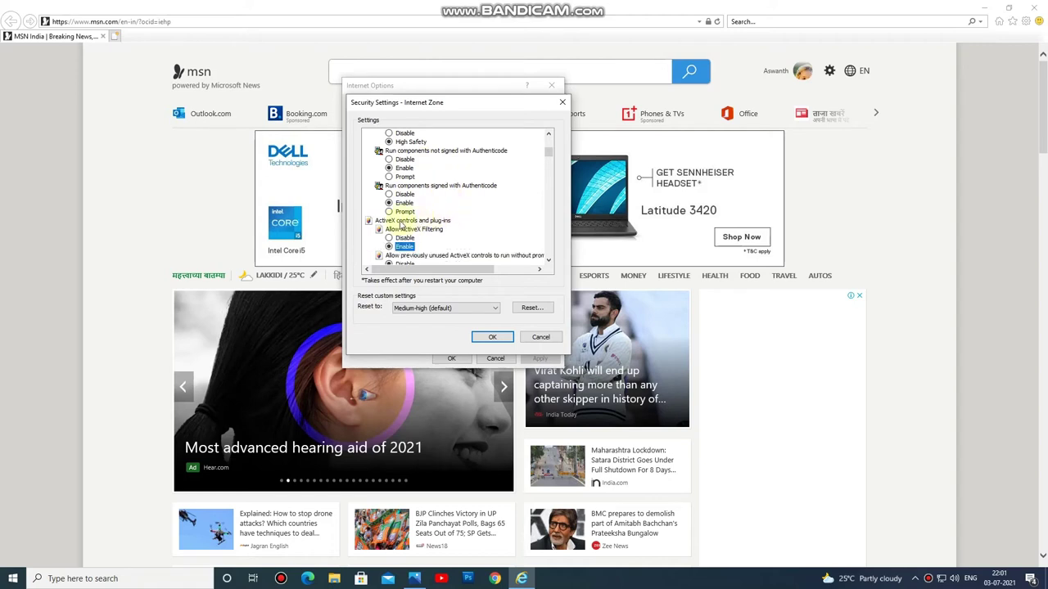
{"action": "scroll", "coordinate": [417, 242], "scroll_direction": "down", "scroll_amount": 1}
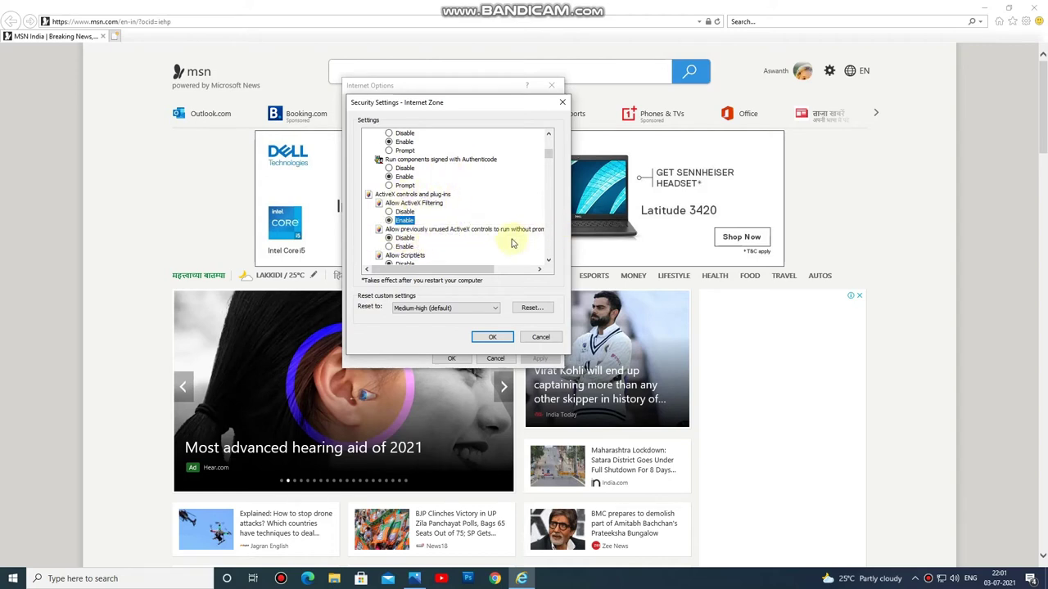
{"action": "left_click", "coordinate": [406, 247]}
Set Allow Scriptlets to Prompt in the Internet zone's ActiveX settings
{"action": "scroll", "coordinate": [442, 240], "scroll_direction": "down", "scroll_amount": 2}
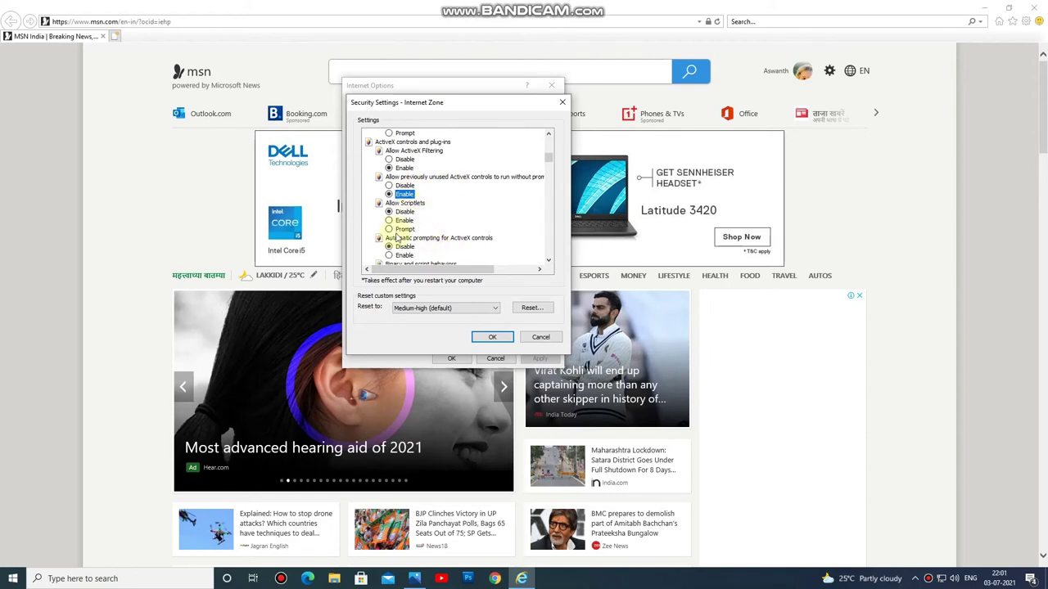
{"action": "left_click", "coordinate": [402, 230]}
{"action": "scroll", "coordinate": [422, 226], "scroll_direction": "down", "scroll_amount": 1}
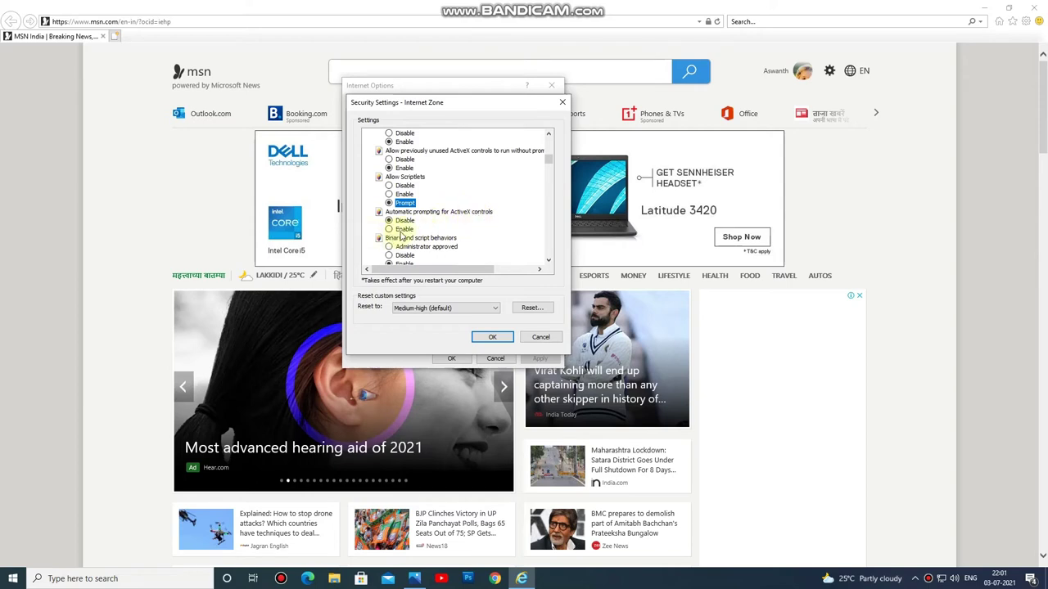
Set Automatic prompting for ActiveX controls to Enable and review the setting for displaying video and animation on a webpage
{"action": "left_click", "coordinate": [403, 230]}
{"action": "scroll", "coordinate": [427, 231], "scroll_direction": "down", "scroll_amount": 1}
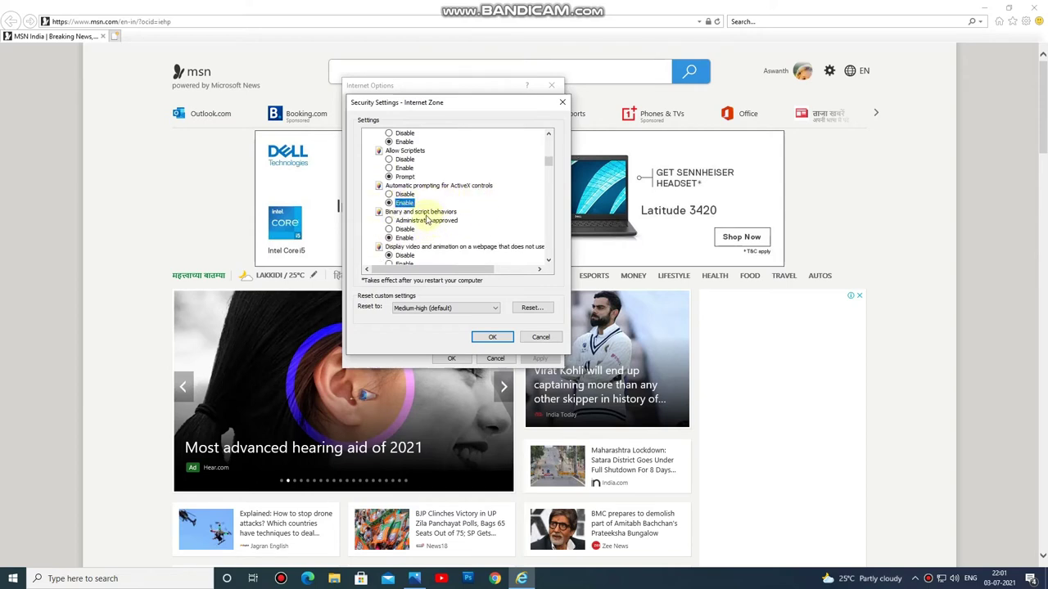
{"action": "scroll", "coordinate": [399, 241], "scroll_direction": "down", "scroll_amount": 1}
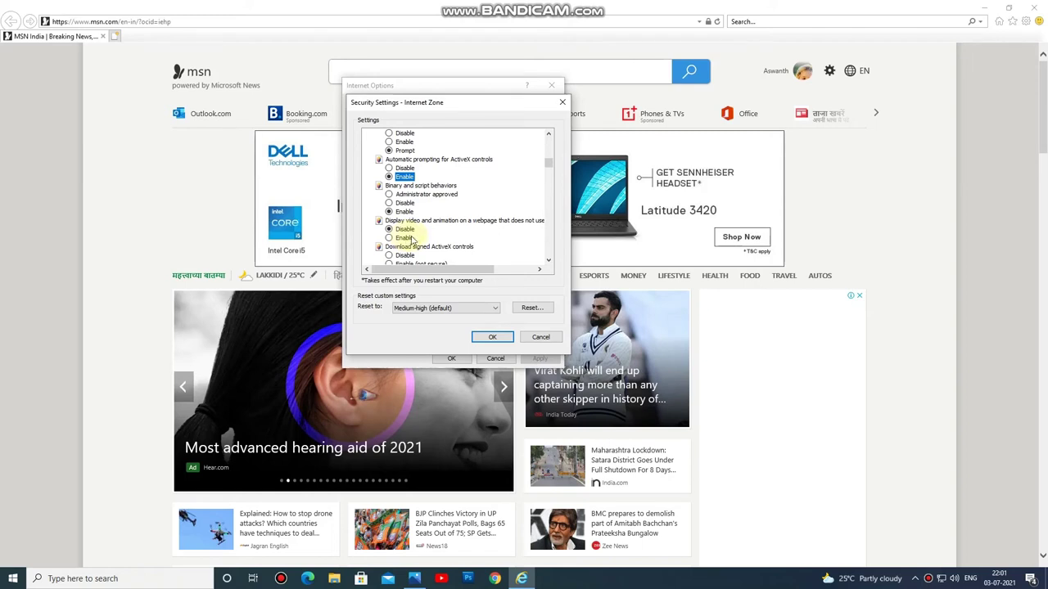
{"action": "mouse_move", "coordinate": [432, 271]}
{"action": "left_mouse_down"}
{"action": "mouse_move", "coordinate": [492, 270]}
{"action": "mouse_move", "coordinate": [416, 270]}
{"action": "left_mouse_up"}
{"action": "scroll", "coordinate": [442, 252], "scroll_direction": "down", "scroll_amount": 1}
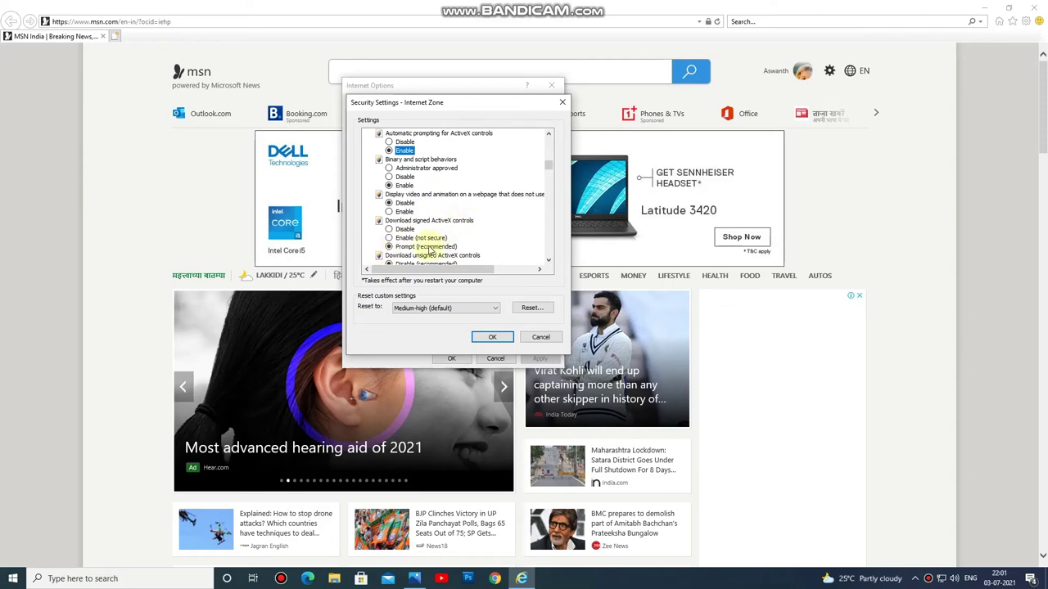
Set both downloading unsigned ActiveX controls and initializing and scripting ActiveX controls not marked as safe to Prompt
{"action": "scroll", "coordinate": [434, 250], "scroll_direction": "down", "scroll_amount": 1}
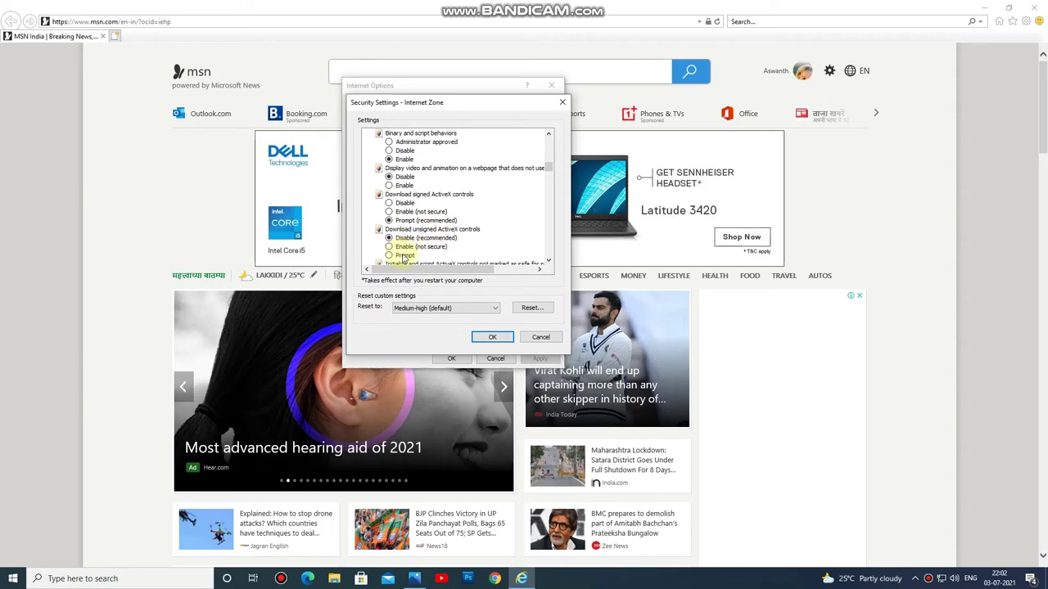
{"action": "scroll", "coordinate": [445, 243], "scroll_direction": "down", "scroll_amount": 2}
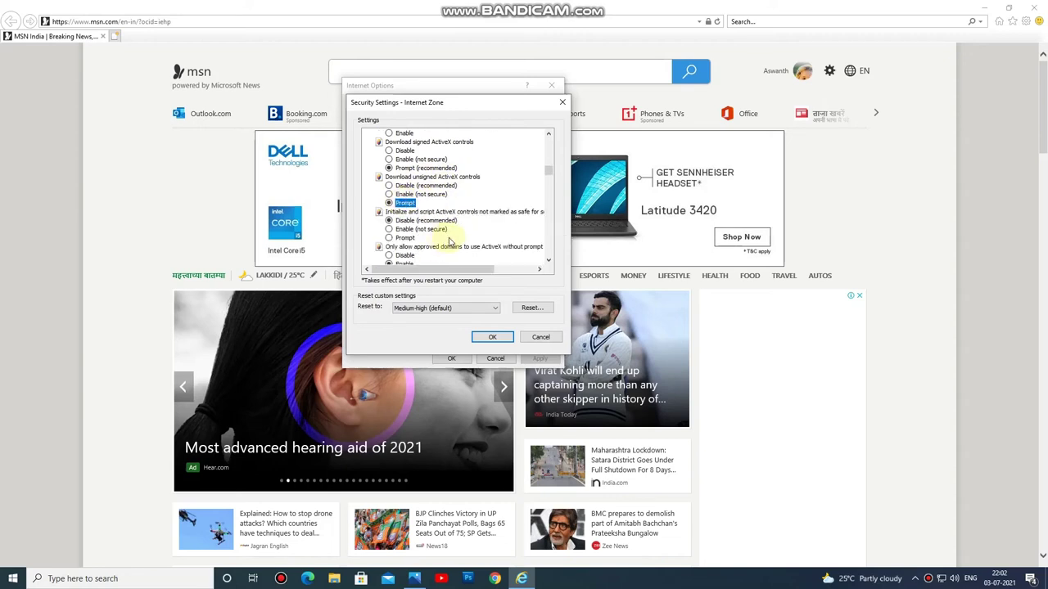
{"action": "left_click", "coordinate": [405, 237]}
{"action": "scroll", "coordinate": [443, 232], "scroll_direction": "down", "scroll_amount": 2}
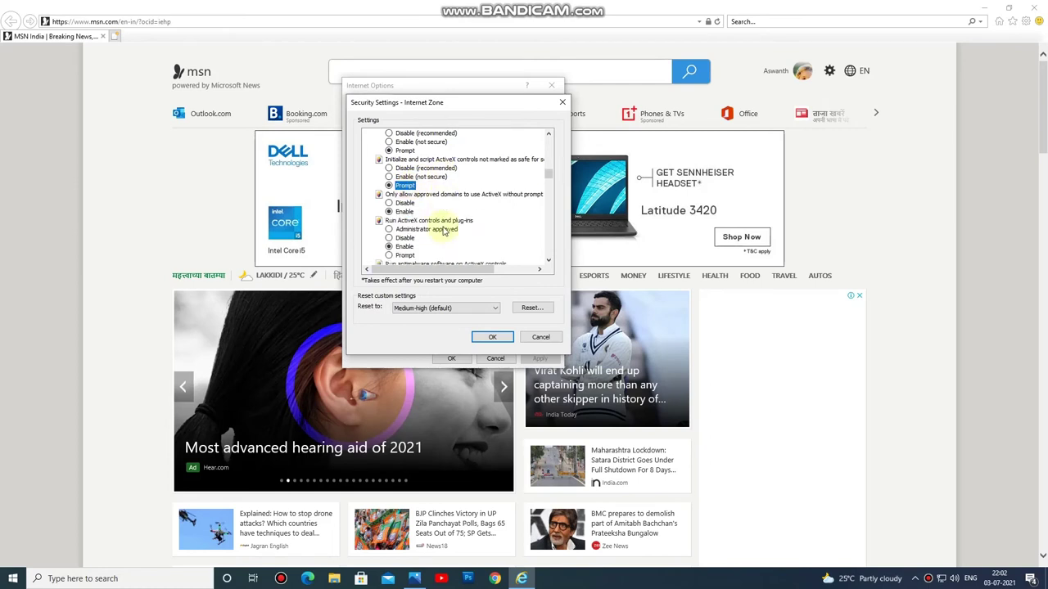
Set Run ActiveX controls and plug-ins and Script ActiveX controls marked safe for scripting to Prompt
{"action": "left_click", "coordinate": [392, 255]}
{"action": "scroll", "coordinate": [435, 235], "scroll_direction": "down", "scroll_amount": 2}
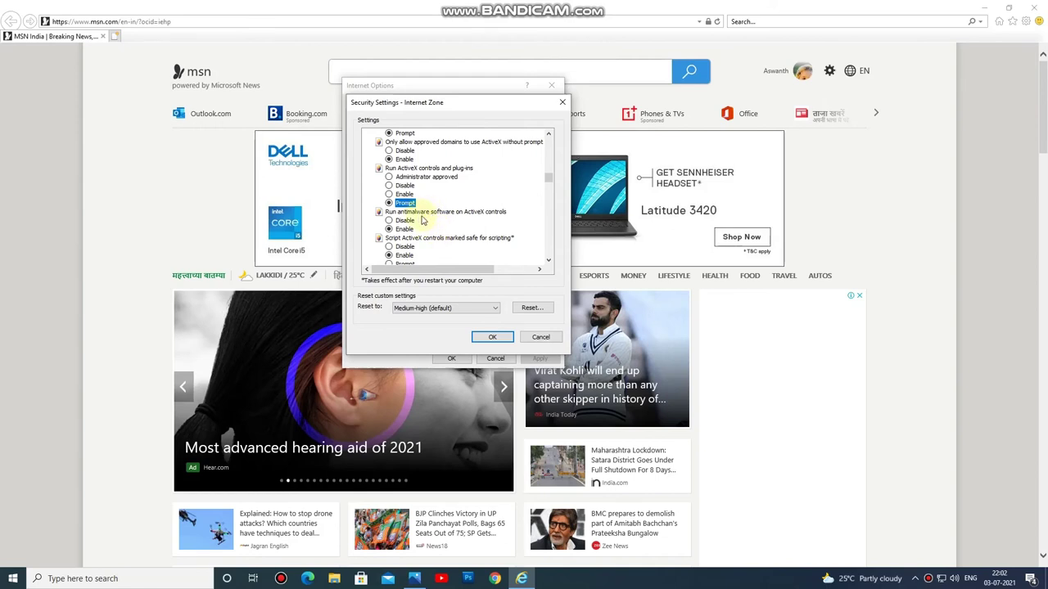
{"action": "scroll", "coordinate": [401, 235], "scroll_direction": "down", "scroll_amount": 1}
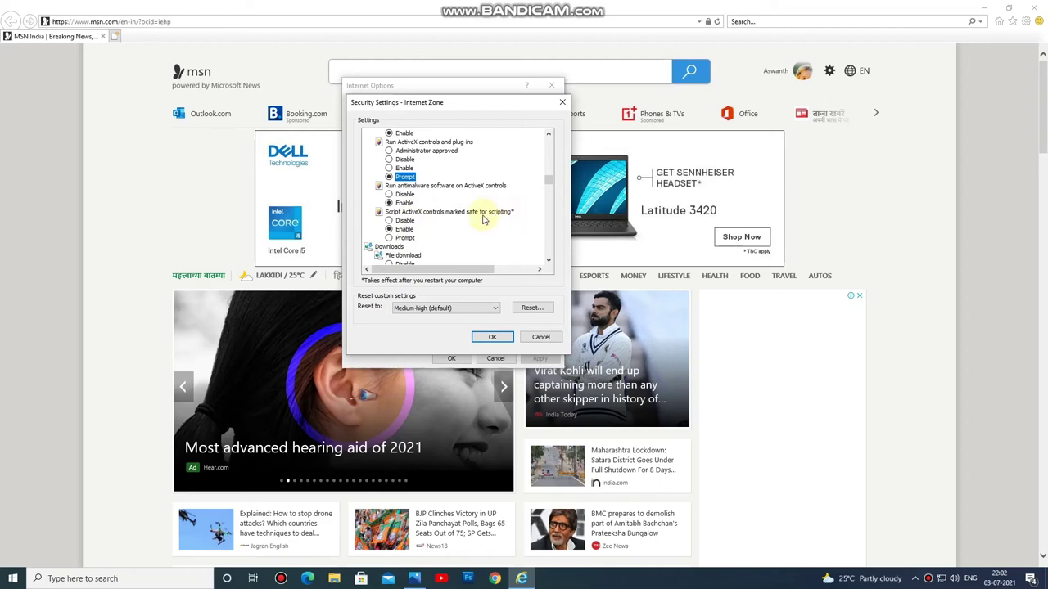
{"action": "left_click", "coordinate": [401, 237]}
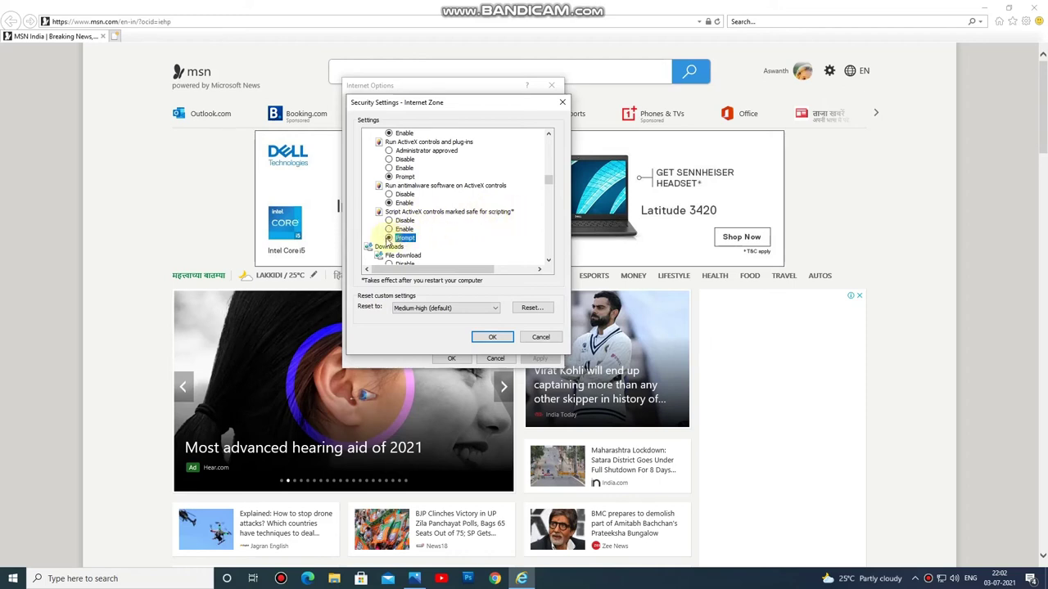
Save the custom security settings for the Internet zone, confirm the change and apply it in Internet Options
{"action": "left_click", "coordinate": [491, 339]}
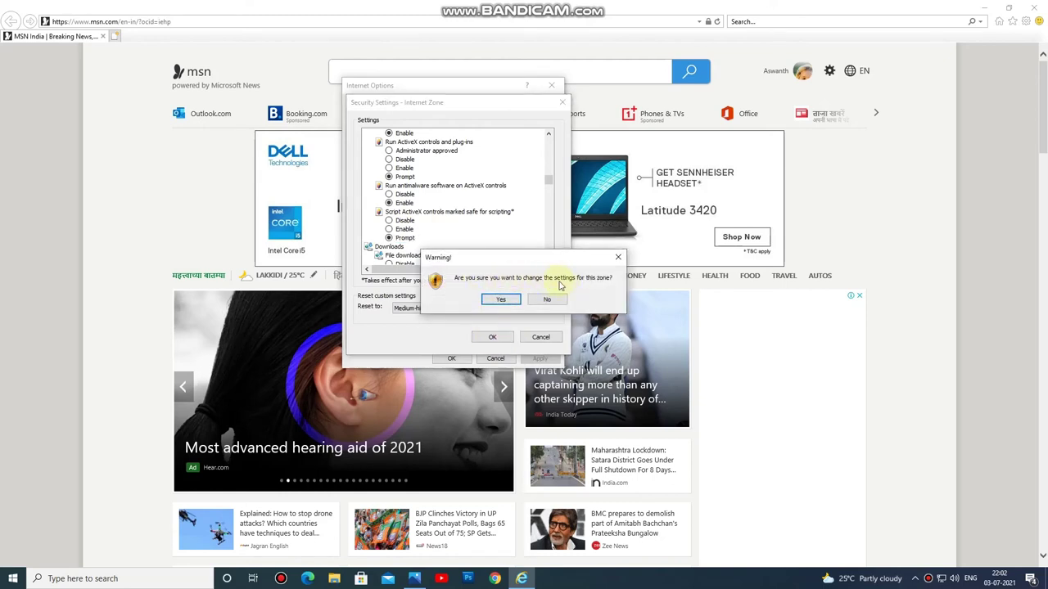
{"action": "left_click", "coordinate": [501, 299]}
{"action": "left_click", "coordinate": [539, 357]}
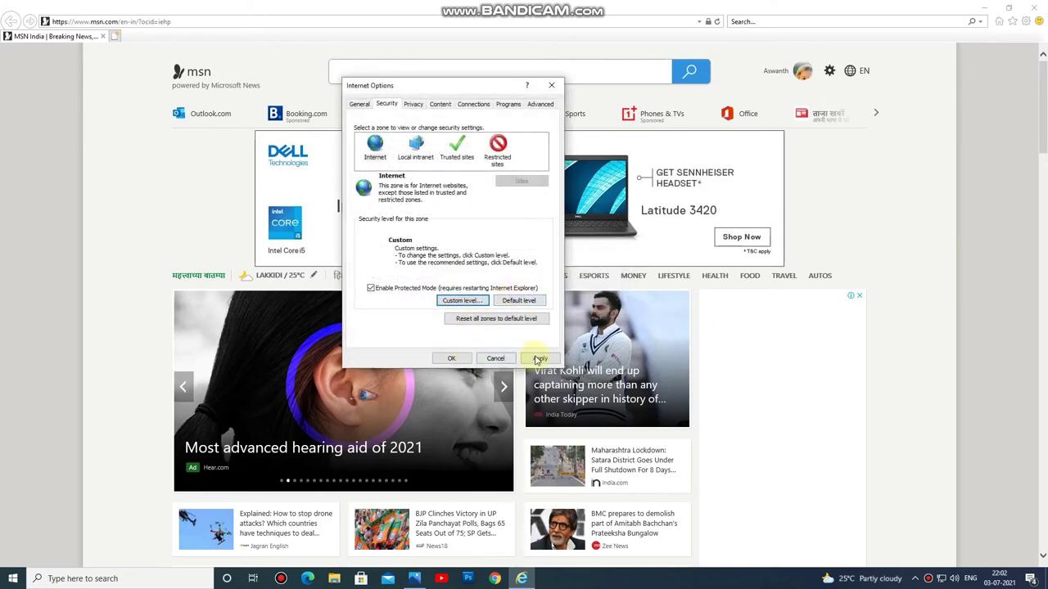
{"action": "left_click", "coordinate": [453, 359]}
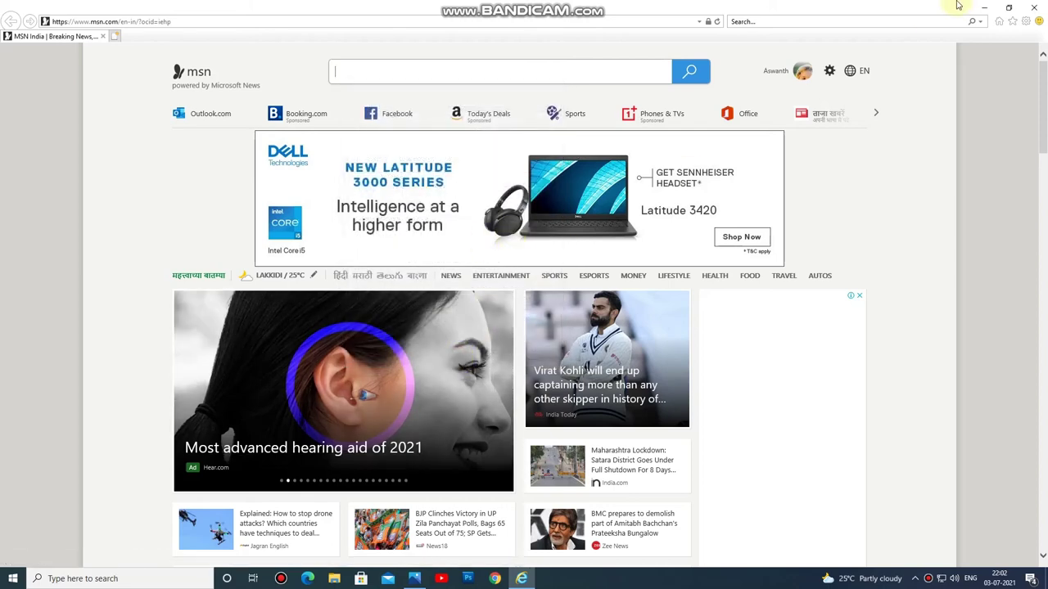
Close Internet Explorer, search Windows for "explorer" and launch Internet Explorer again
{"action": "left_click", "coordinate": [1036, 7]}
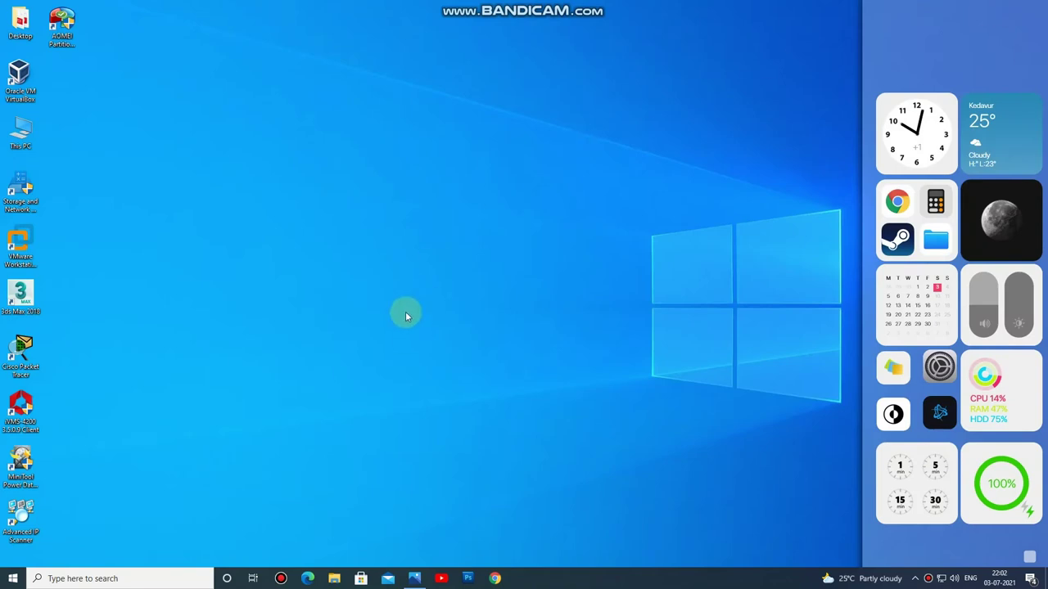
{"action": "right_click", "coordinate": [383, 253]}
{"action": "left_click", "coordinate": [412, 286]}
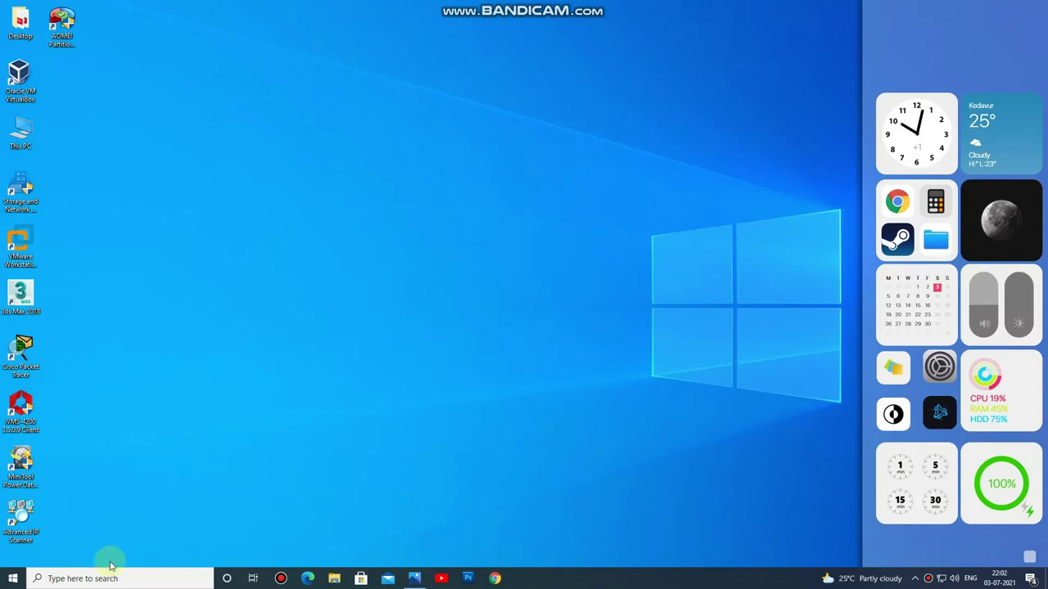
{"action": "left_click", "coordinate": [108, 576]}
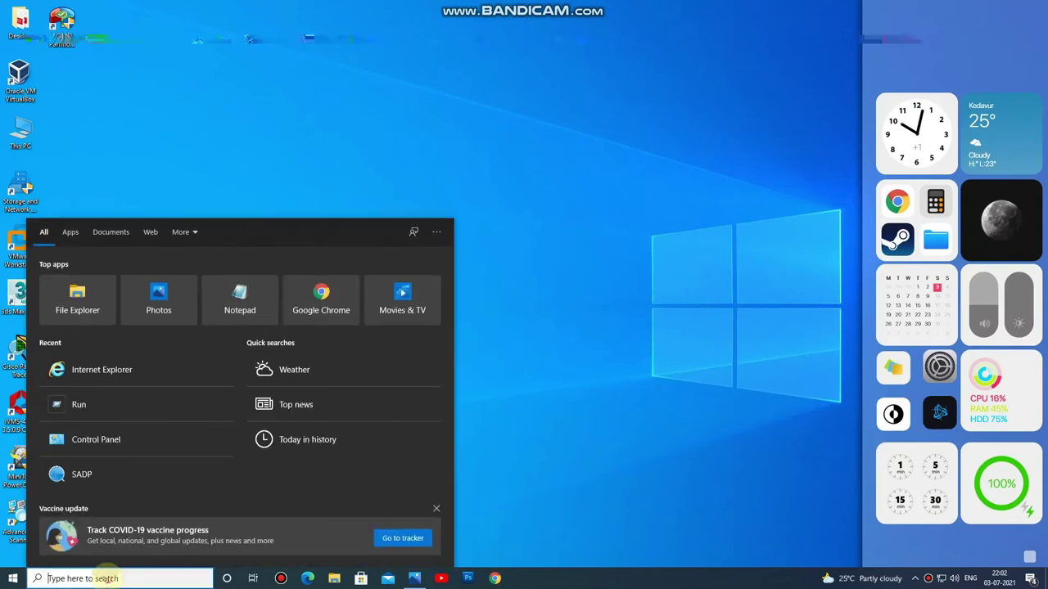
{"action": "type", "text": "e"}
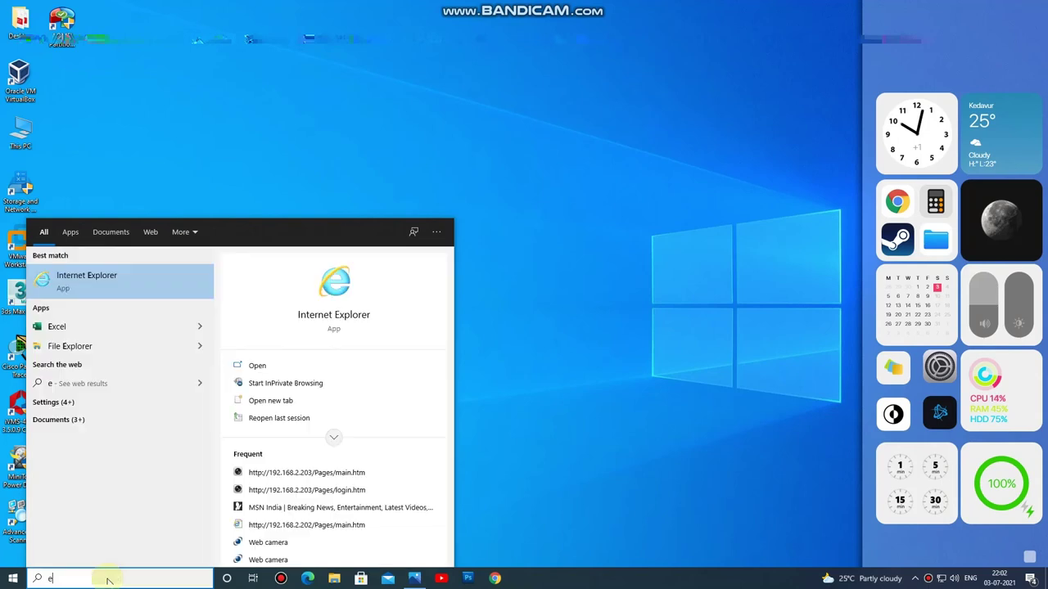
{"action": "type", "text": "xpolre"}
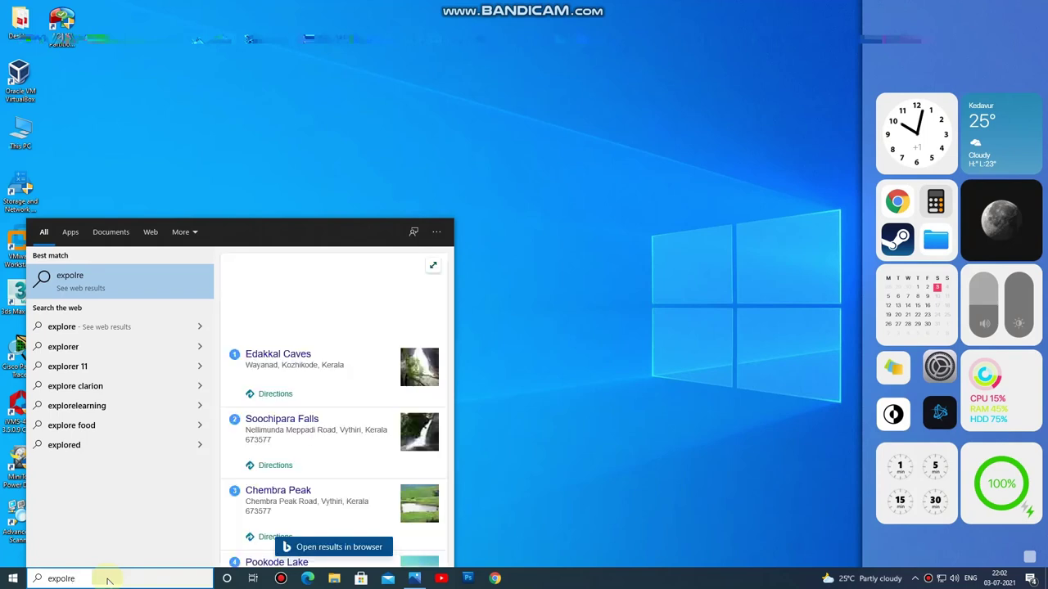
{"action": "type", "text": "r"}
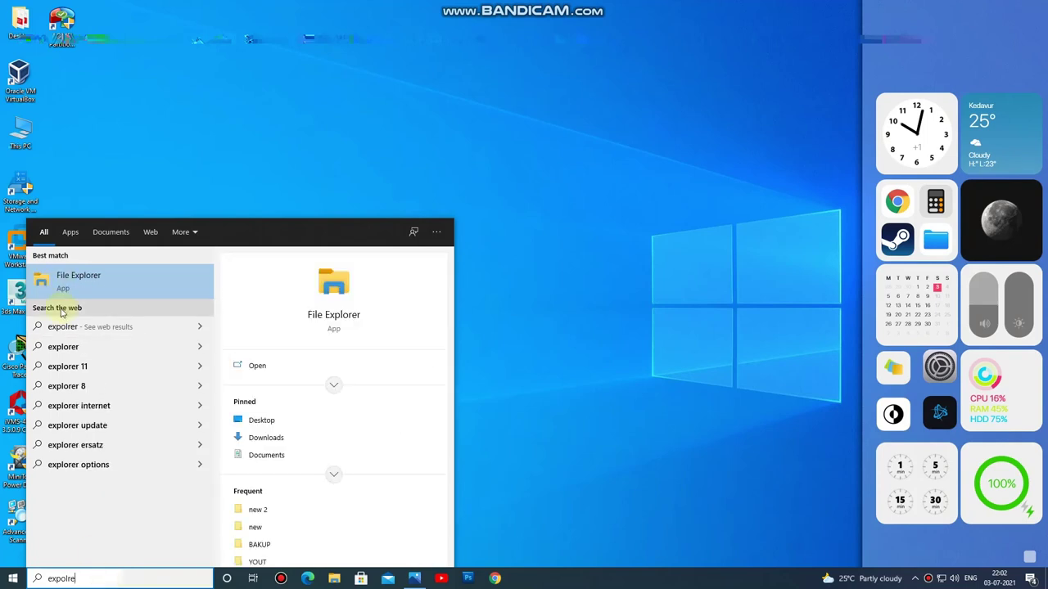
{"action": "key", "text": "BackSpace"}
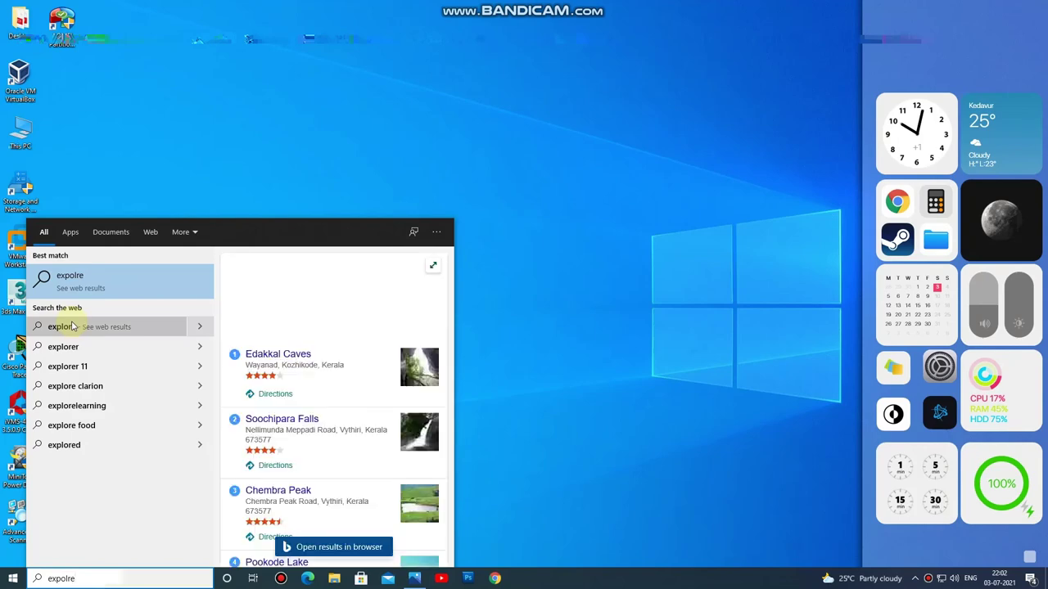
{"action": "key", "text": "BackSpace"}
{"action": "key", "text": "BackSpace"}
{"action": "key", "text": "BackSpace"}
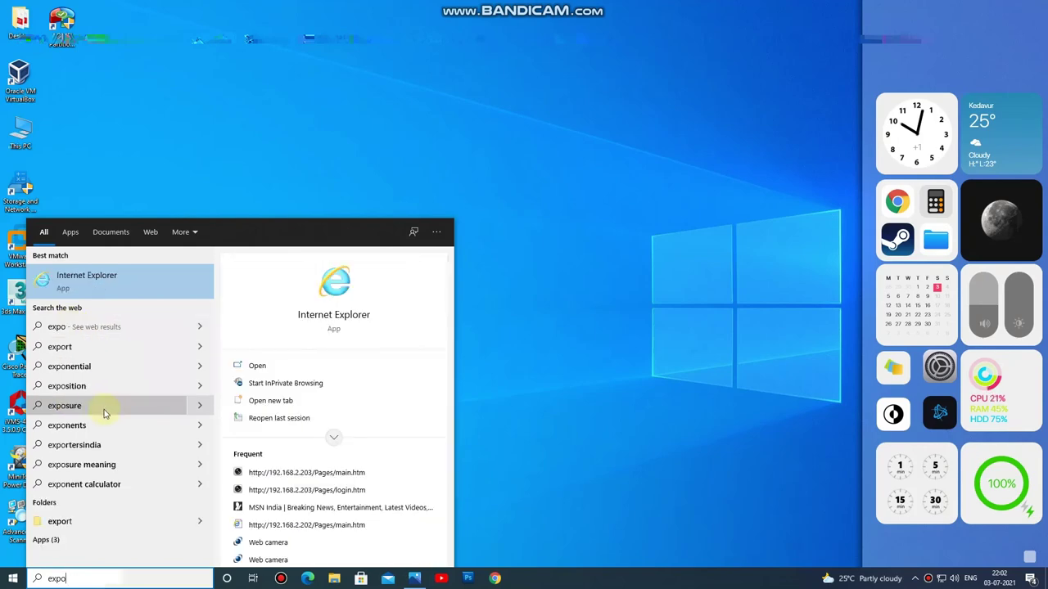
{"action": "key", "text": "BackSpace"}
{"action": "type", "text": "lore"}
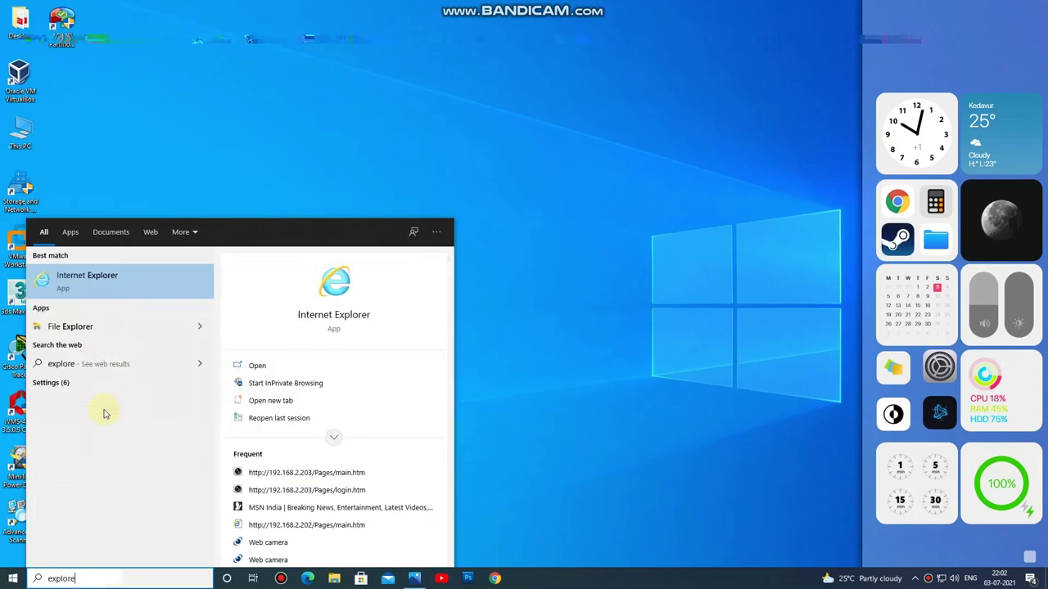
{"action": "type", "text": "r"}
{"action": "left_click", "coordinate": [69, 284]}
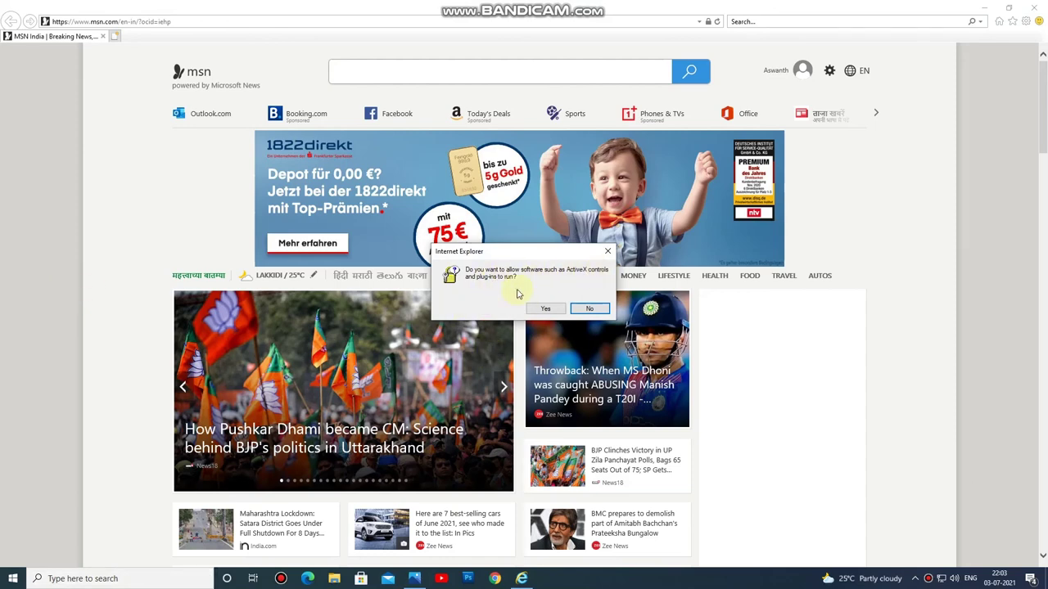
Allow ActiveX controls and plug-ins to run on the MSN page and allow scripts to access them
{"action": "left_click", "coordinate": [546, 309]}
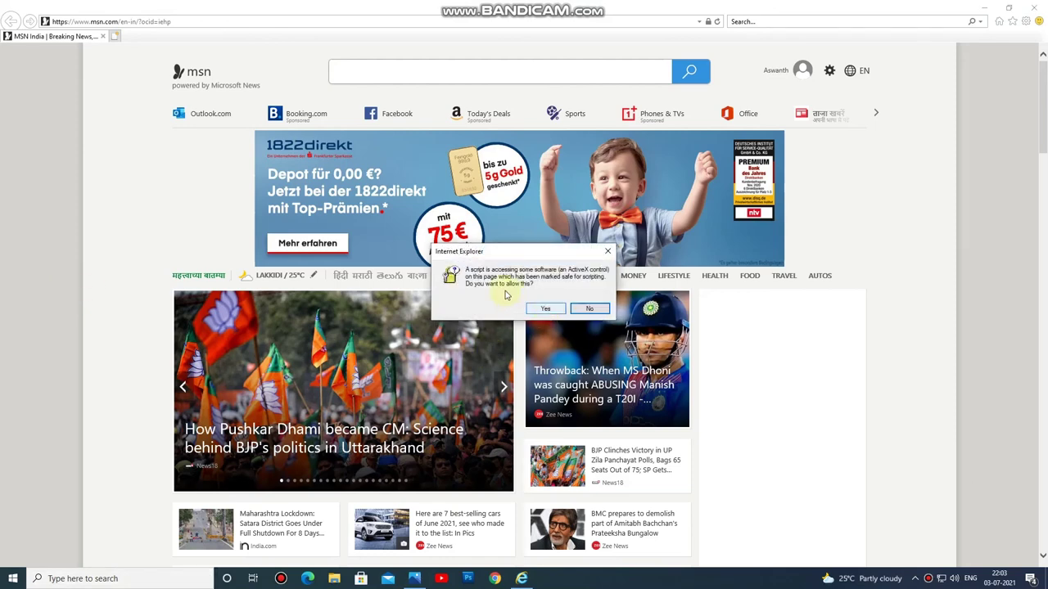
{"action": "left_click", "coordinate": [547, 310]}
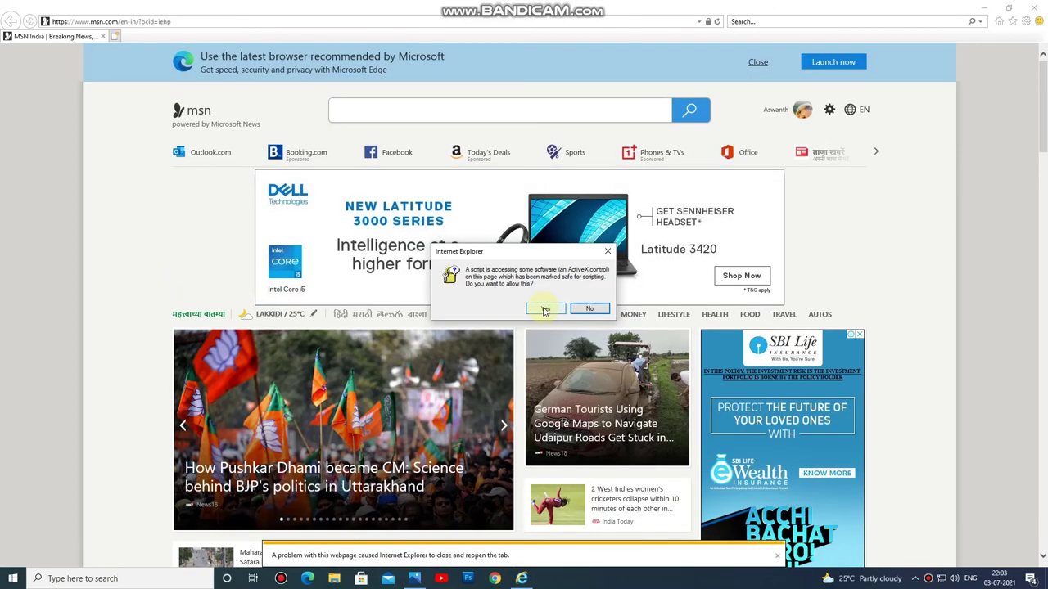
{"action": "left_click", "coordinate": [545, 309]}
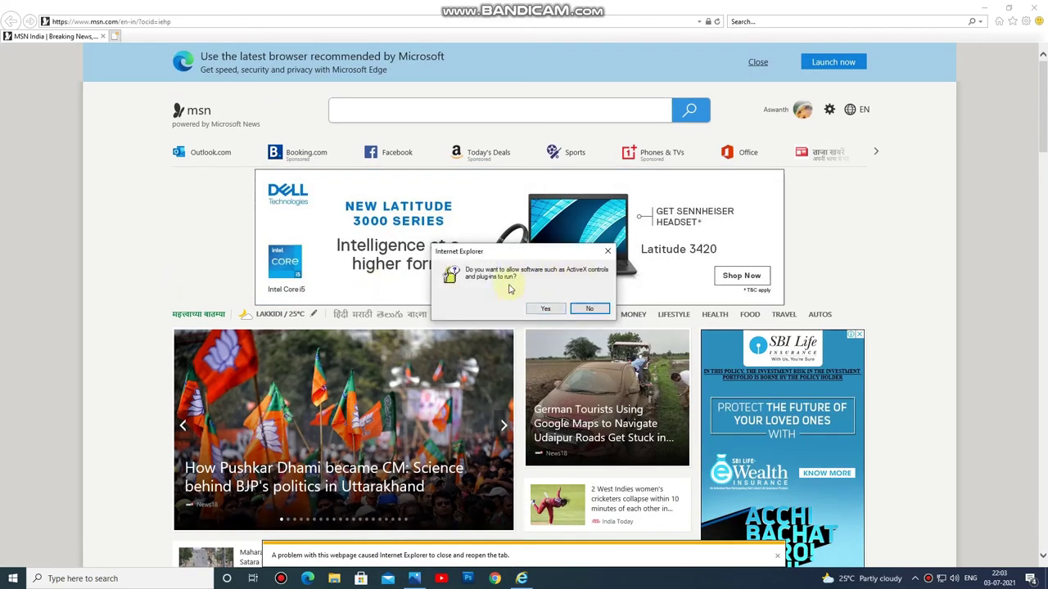
{"action": "left_click", "coordinate": [546, 309]}
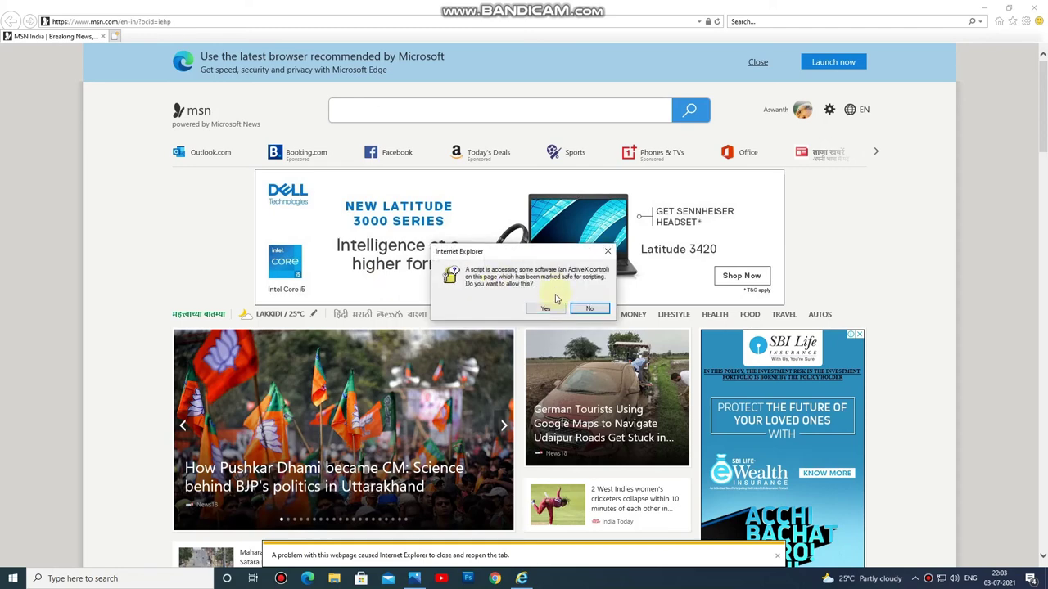
{"action": "left_click", "coordinate": [544, 308]}
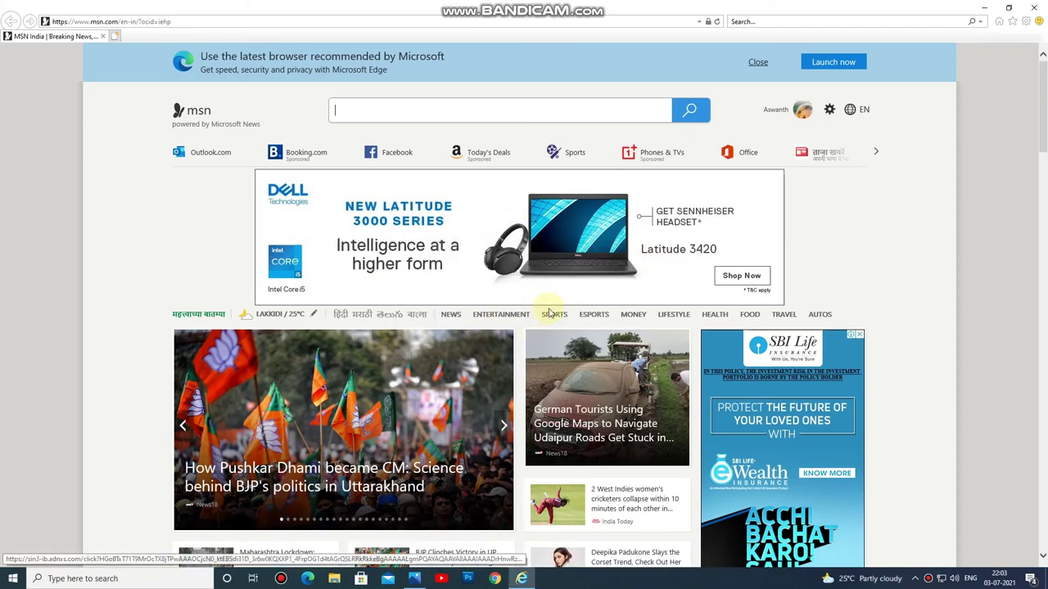
Go to the IP camera's web page at 192.168.1.98
{"action": "left_click", "coordinate": [170, 20]}
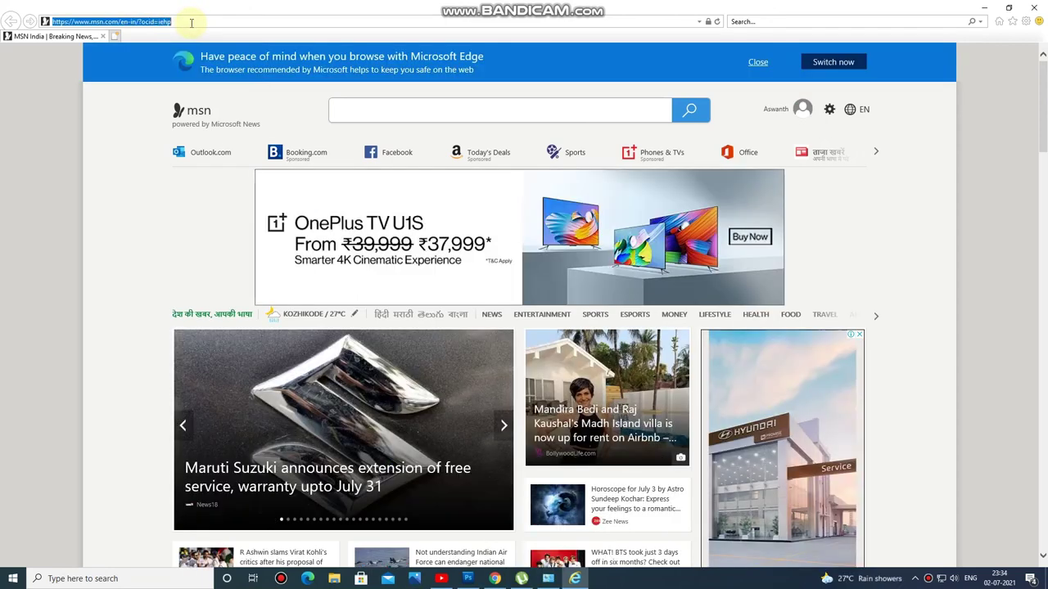
{"action": "type", "text": "1"}
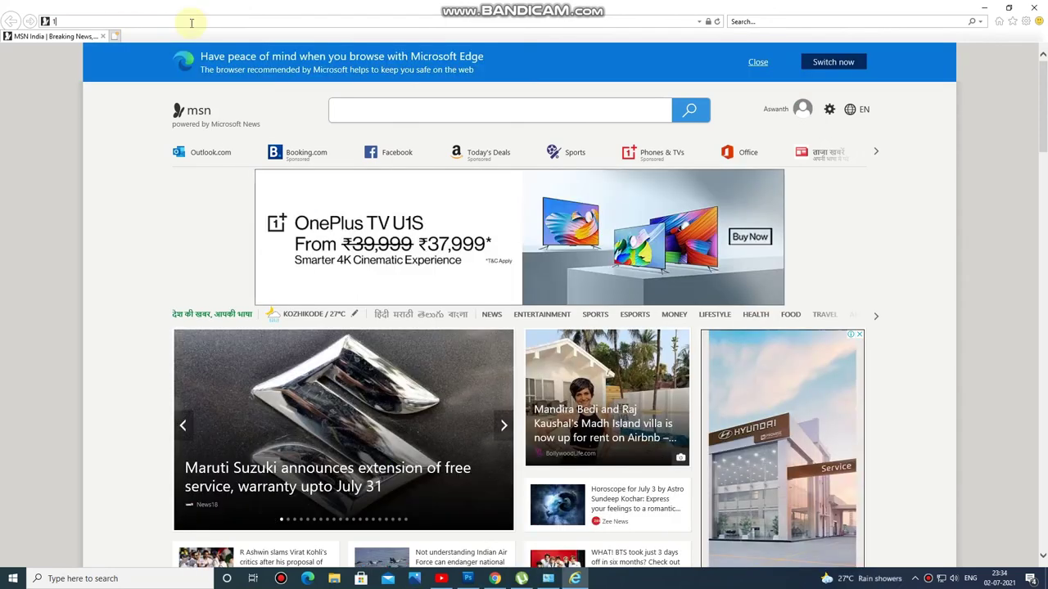
{"action": "type", "text": "92.168"}
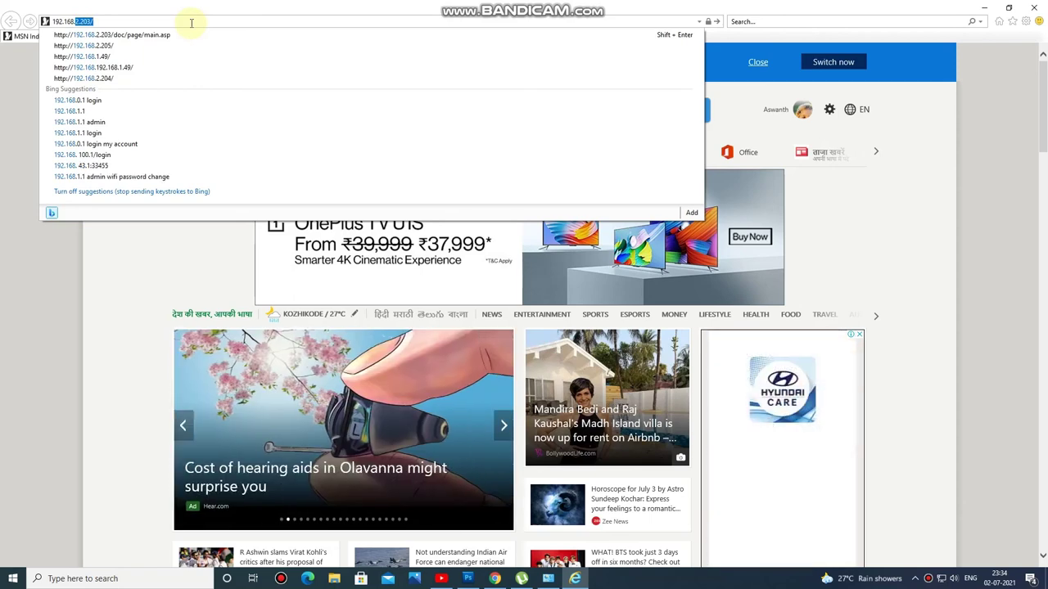
{"action": "type", "text": ".1.98"}
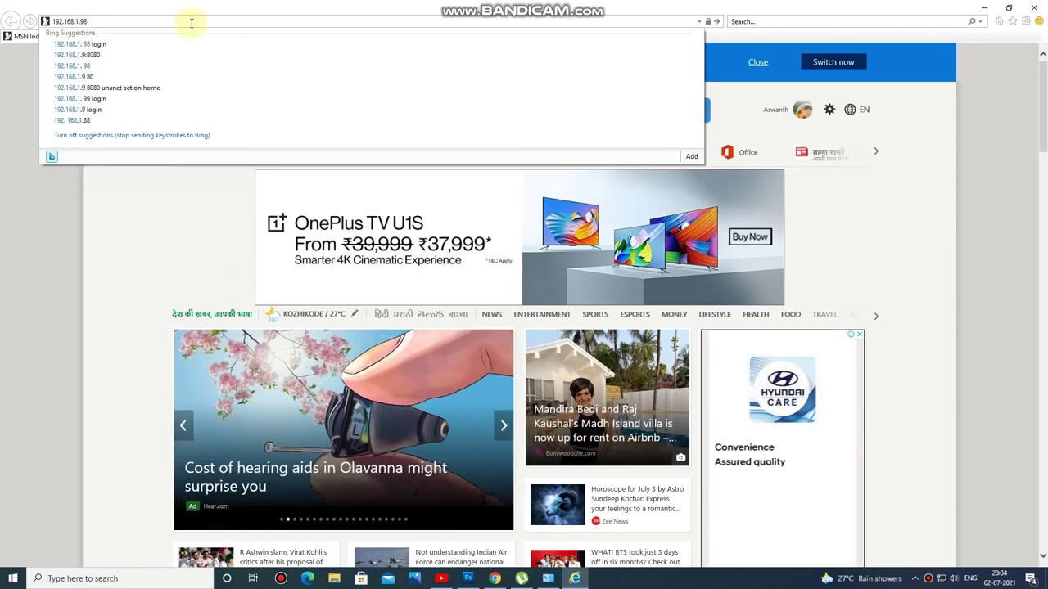
{"action": "key", "text": "Return"}
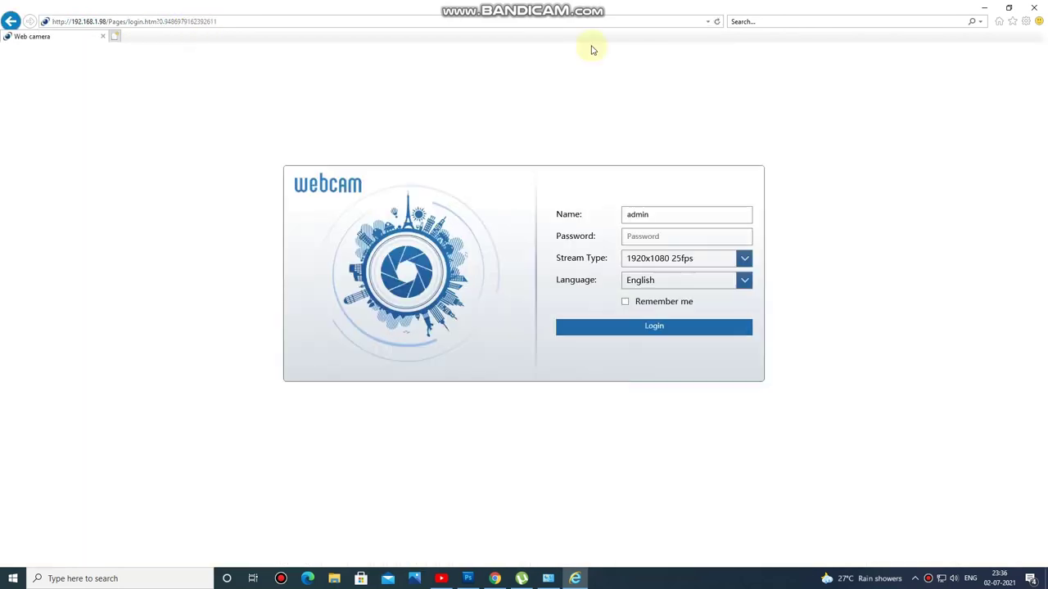
Enter the account password on the webcam login page and log in as admin
{"action": "left_click", "coordinate": [630, 237]}
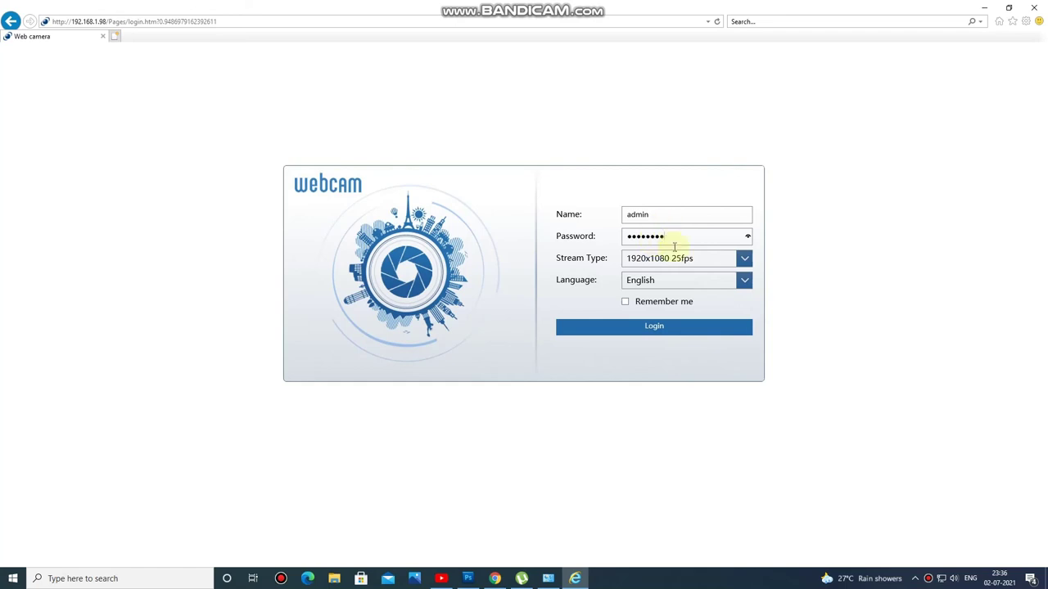
{"action": "left_click", "coordinate": [665, 330]}
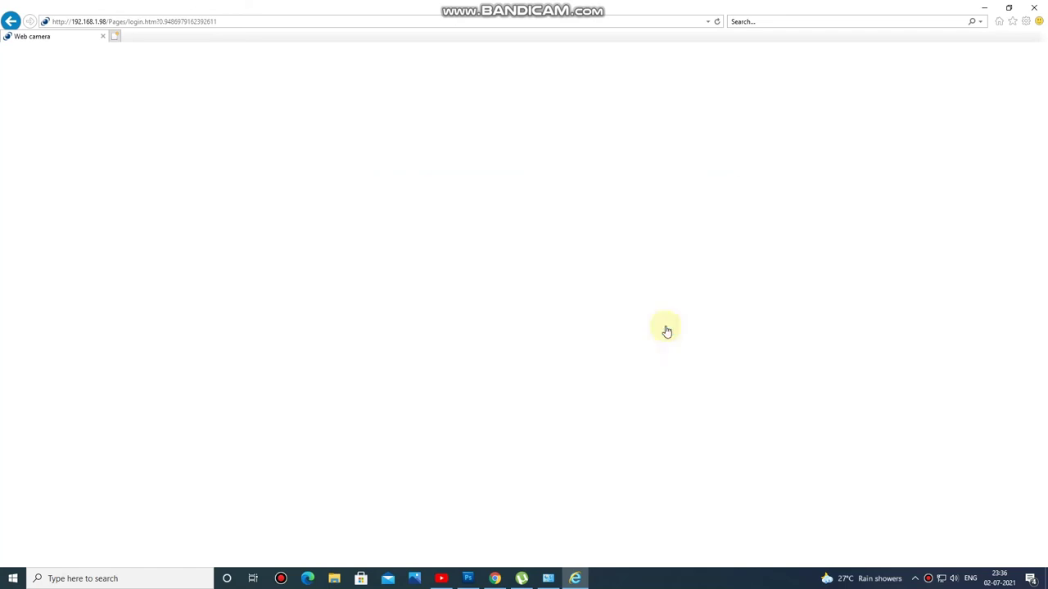